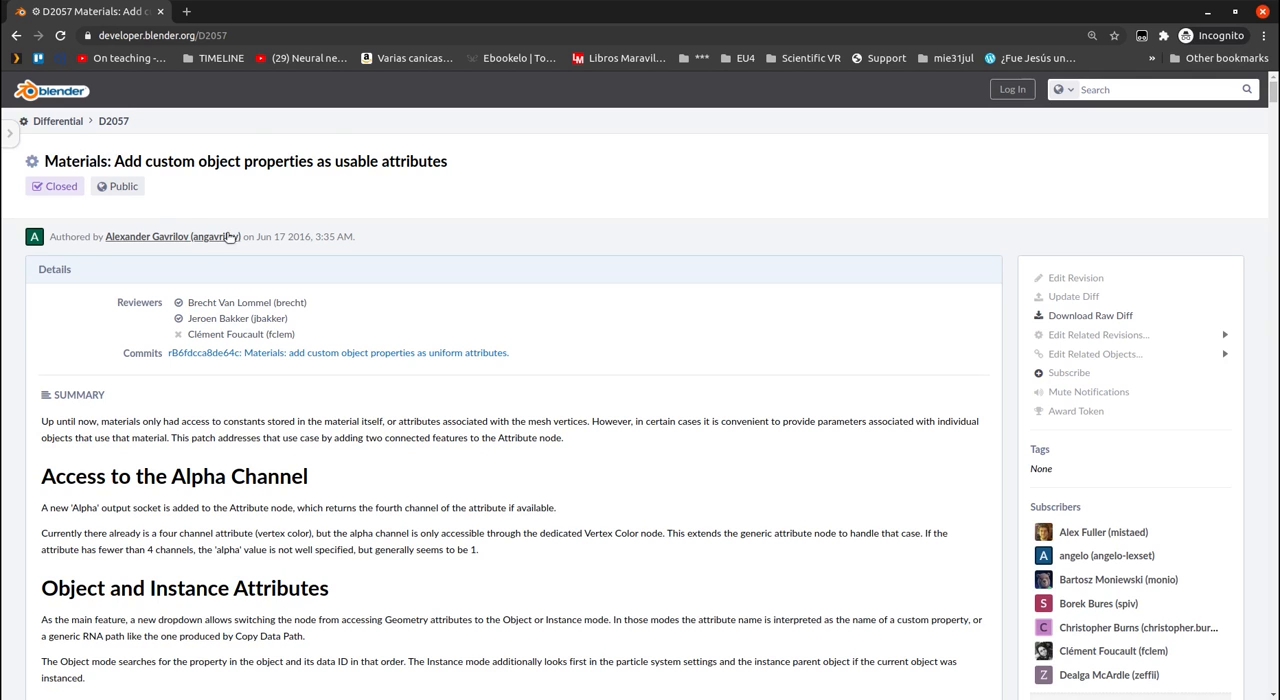
# - Switch from the browser to Blender and give the white cube a new material
pyautogui.moveTo(1272, 95)
pyautogui.mouseDown()
pyautogui.moveTo(1274, 684)
pyautogui.moveTo(1274, 92)
pyautogui.mouseUp()
pyautogui.click(1208, 12)
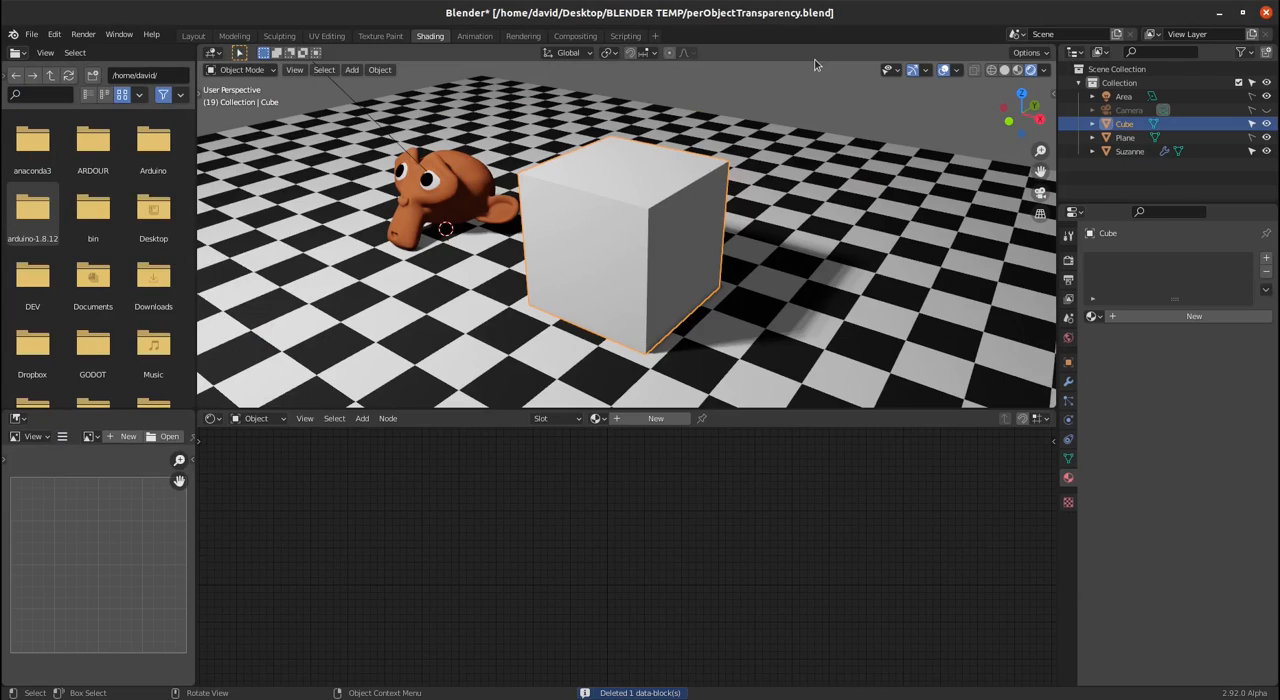
pyautogui.moveTo(851, 187); pyautogui.dragTo(630, 255, button='middle')
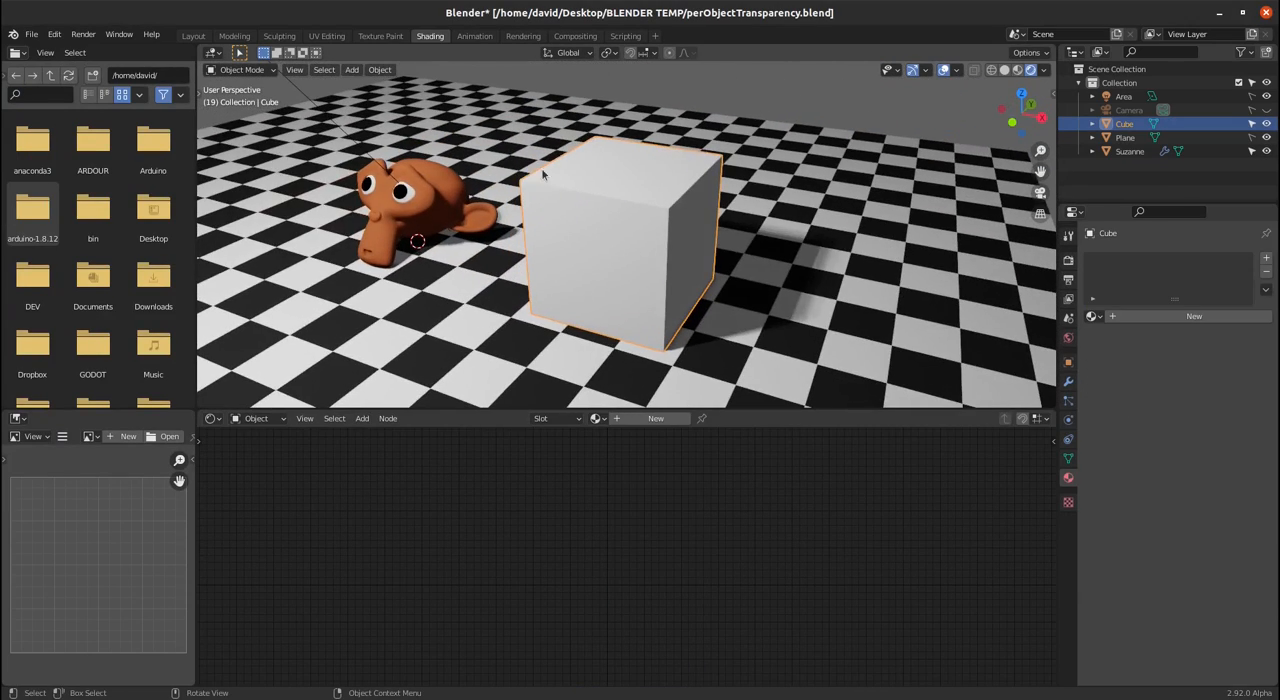
pyautogui.click(410, 198)
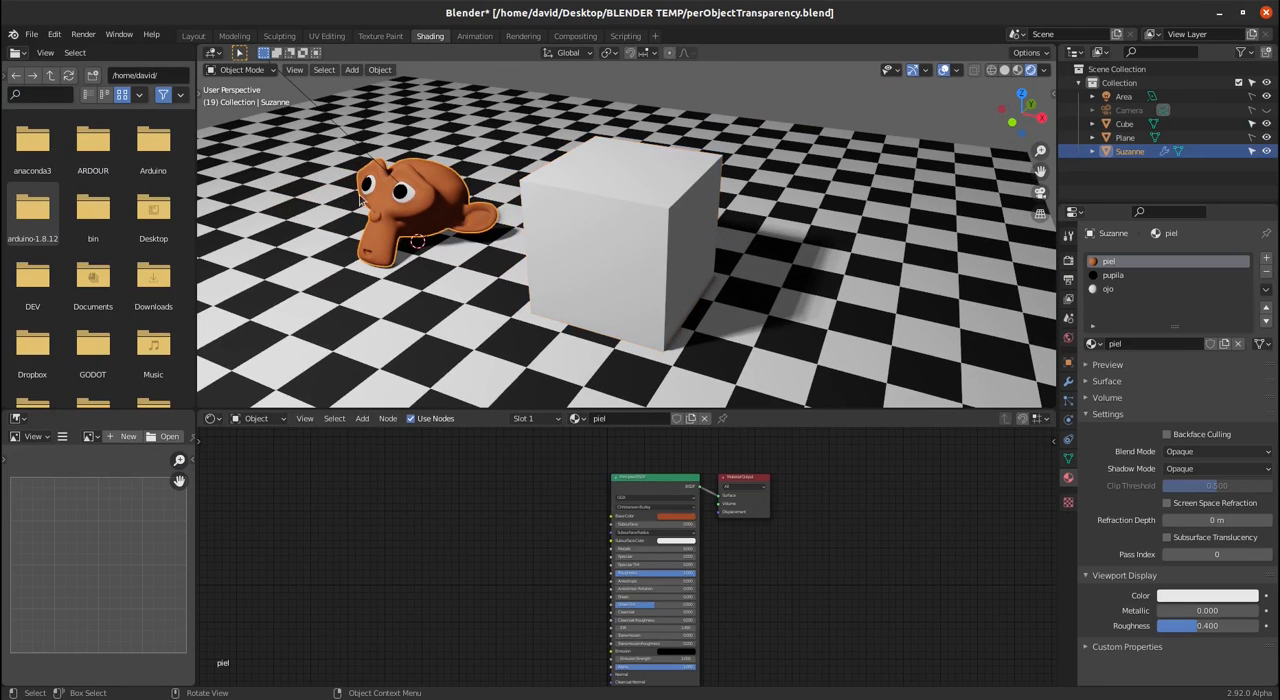
pyautogui.click(632, 224)
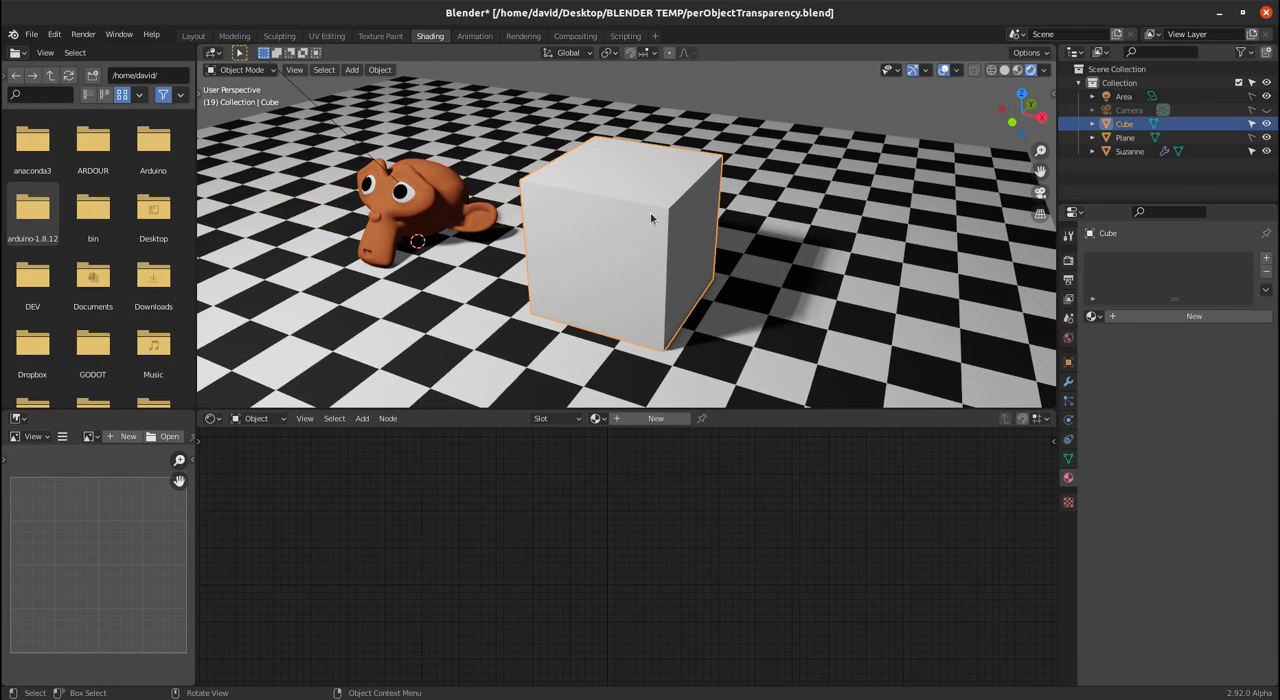
pyautogui.click(1184, 317)
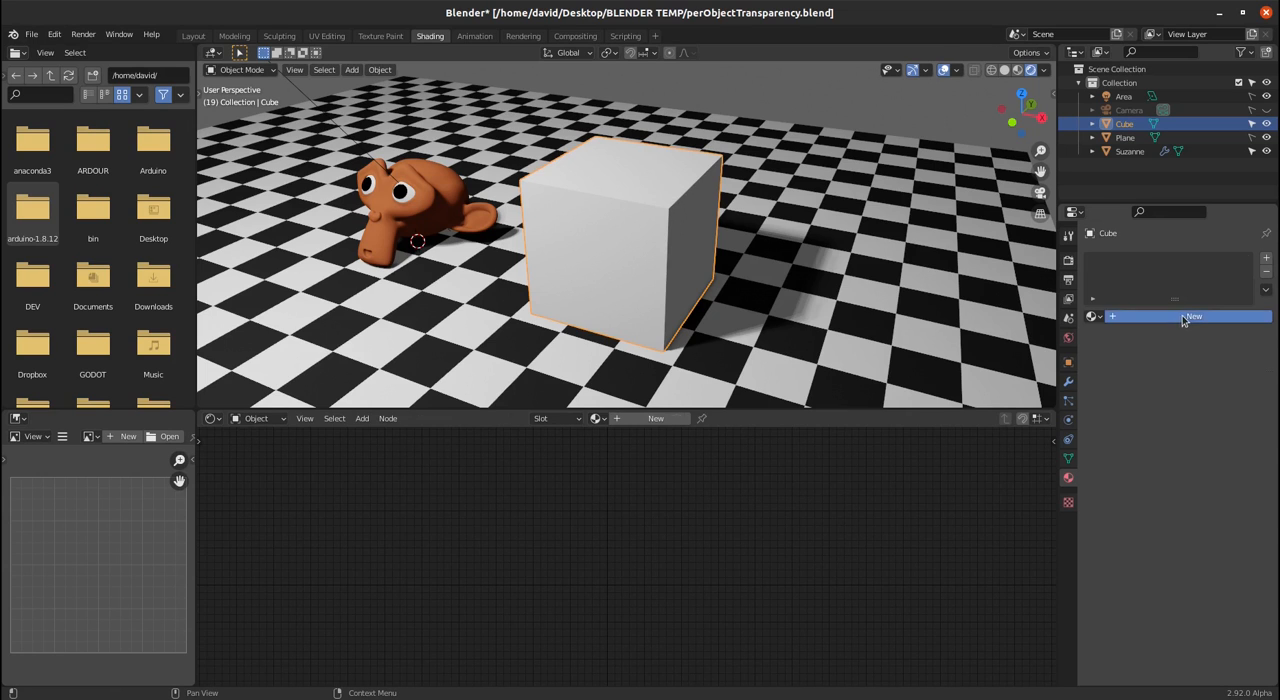
# - Set the cube material's blend mode to Alpha Blend and its Alpha to 0.2
pyautogui.scroll(5, 760, 570)
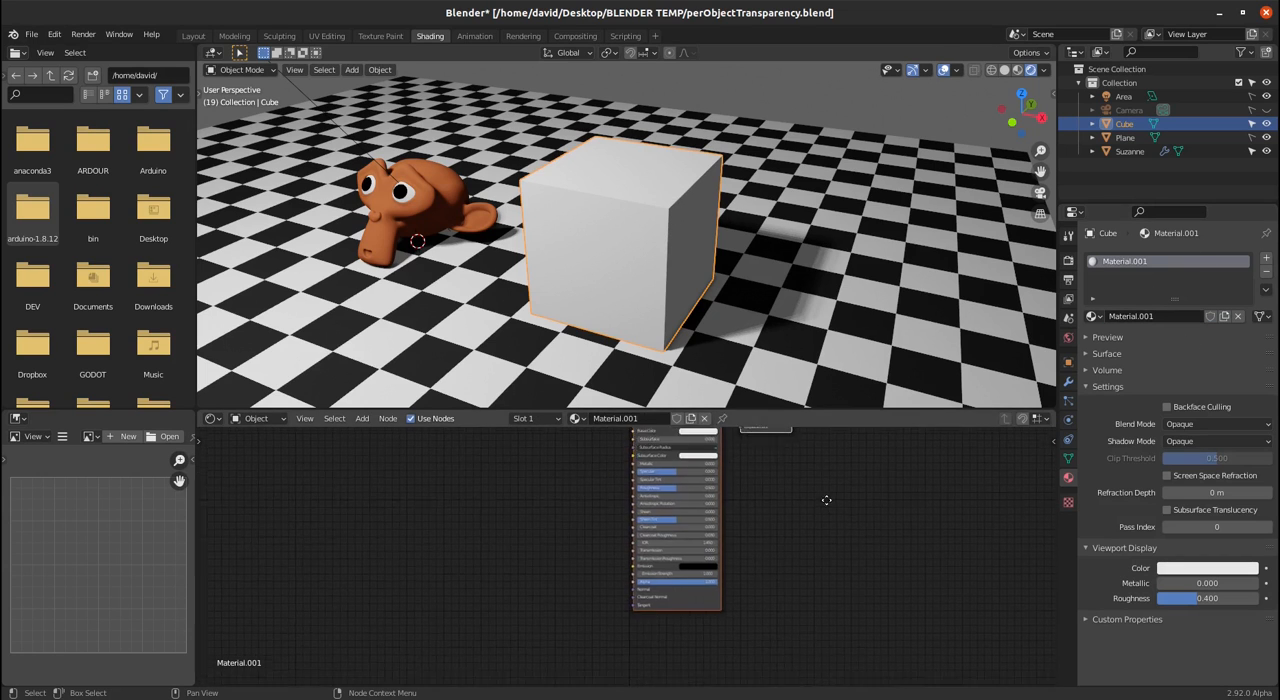
pyautogui.scroll(1, 898, 602)
pyautogui.moveTo(905, 609); pyautogui.dragTo(798, 564, button='middle')
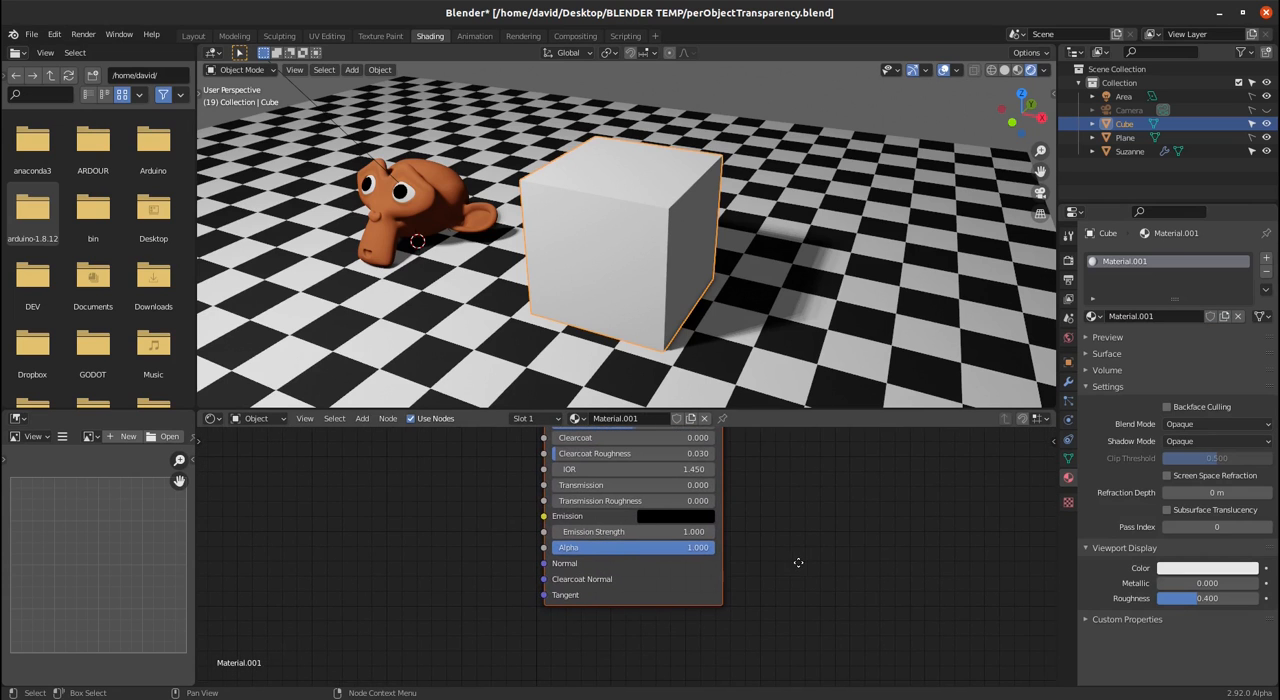
pyautogui.moveTo(690, 547); pyautogui.dragTo(716, 547)
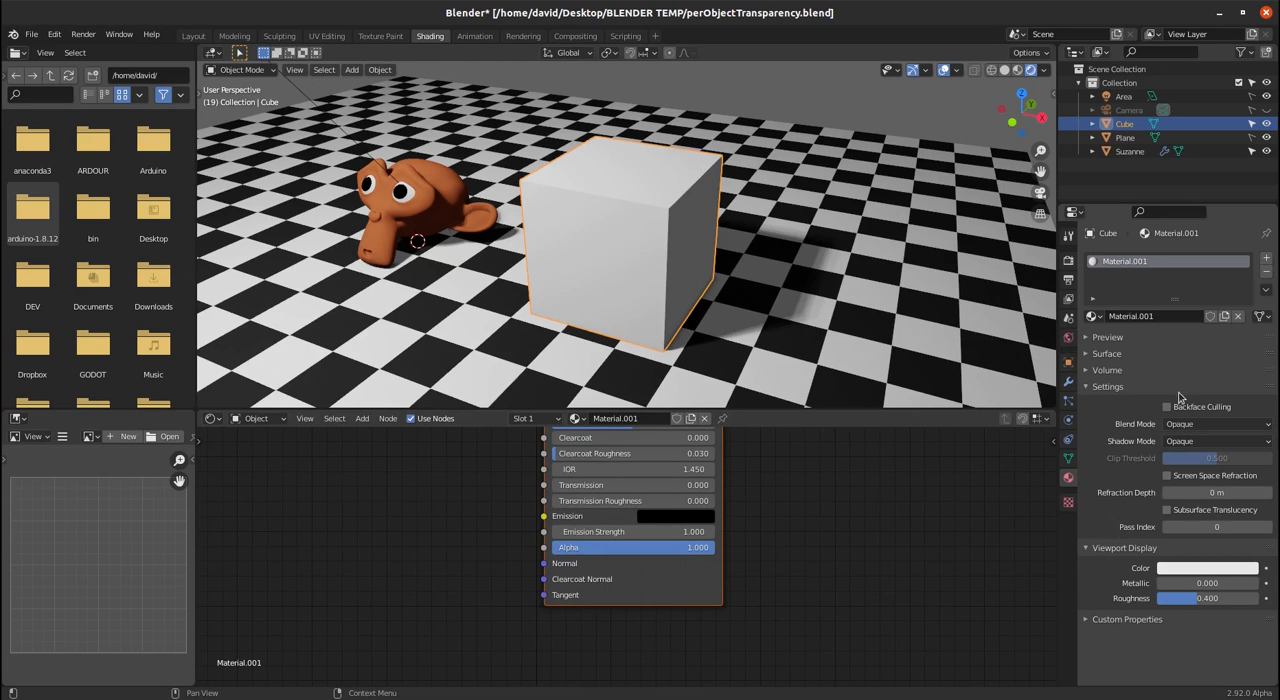
pyautogui.click(1190, 430)
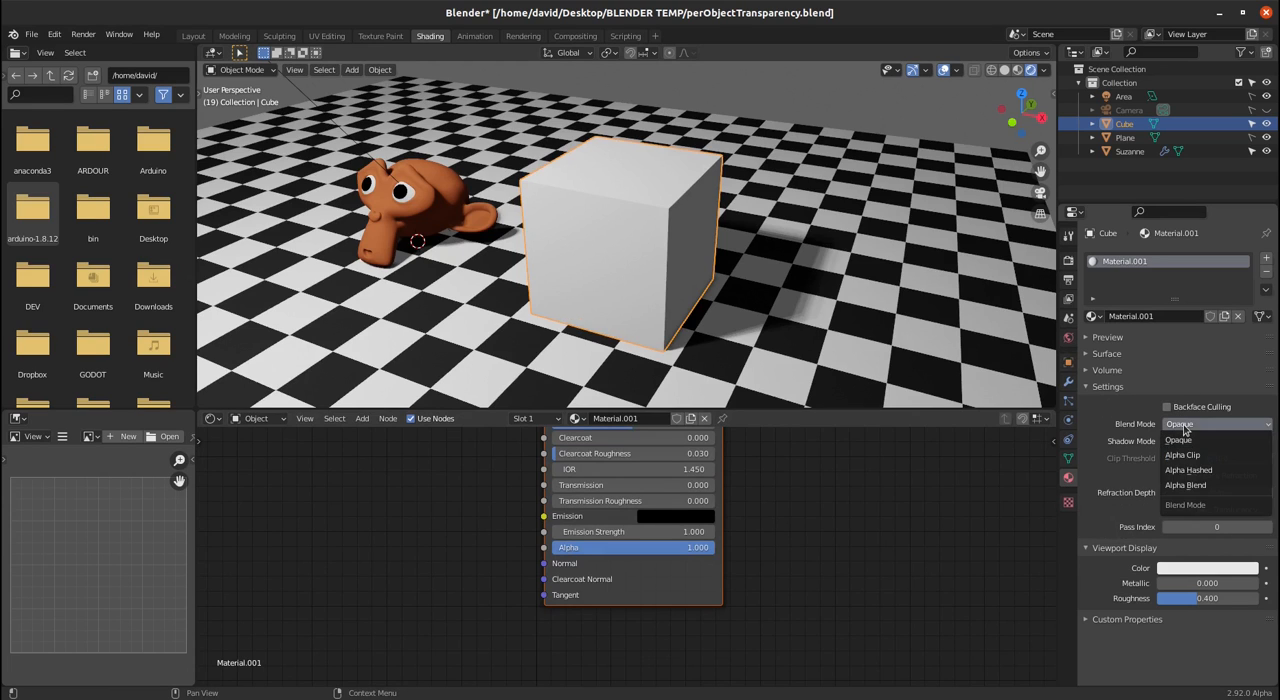
pyautogui.click(1190, 486)
pyautogui.moveTo(690, 547); pyautogui.dragTo(585, 547)
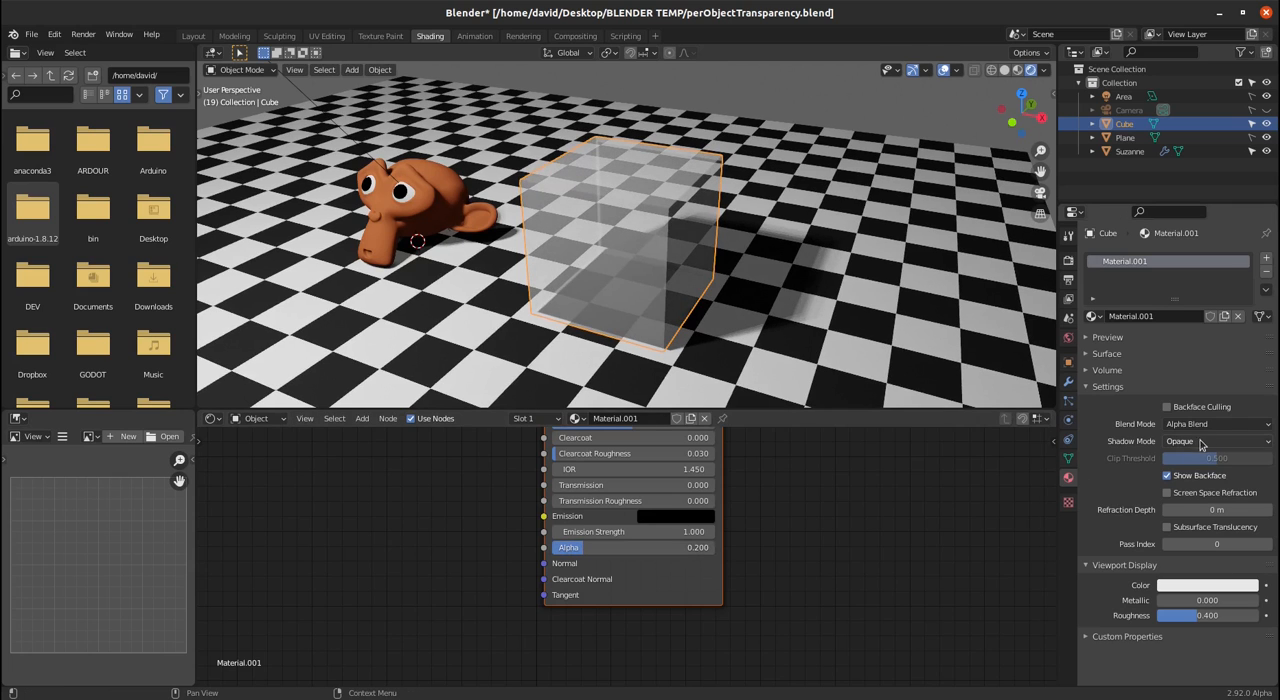
# - Set the material's shadow mode to Alpha Hashed, enable Backface Culling and adjust Alpha to about 0.6
pyautogui.click(1203, 443)
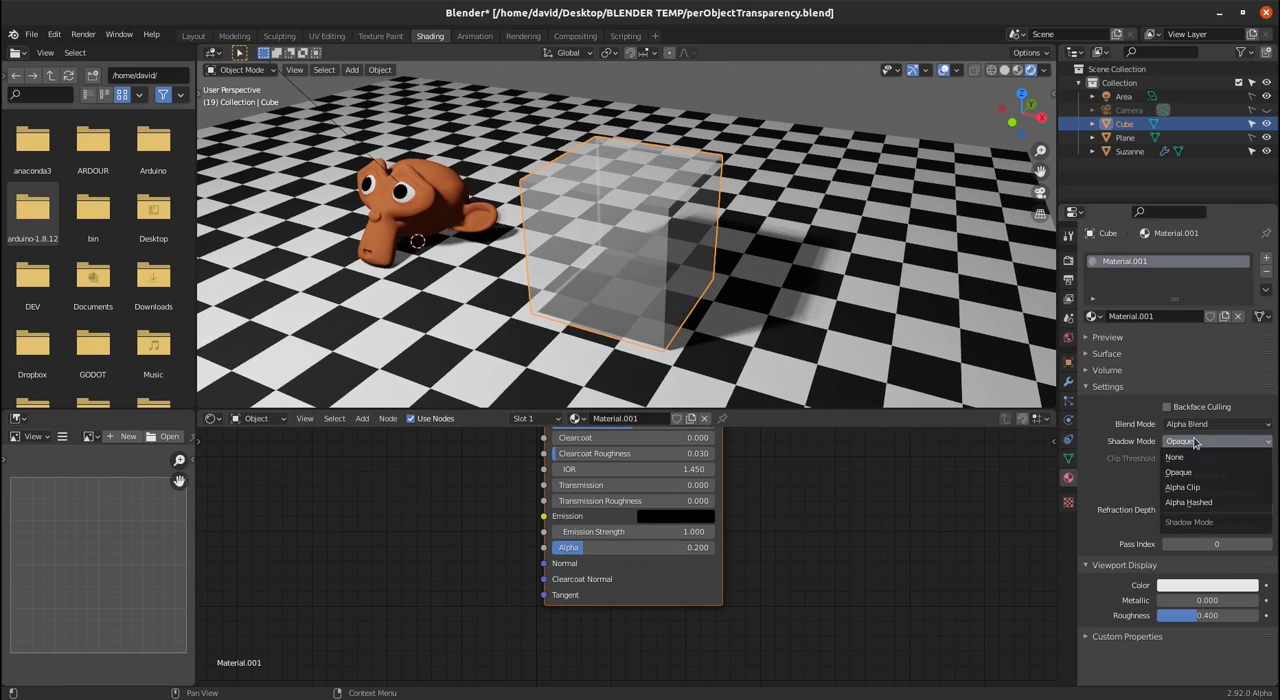
pyautogui.click(1228, 503)
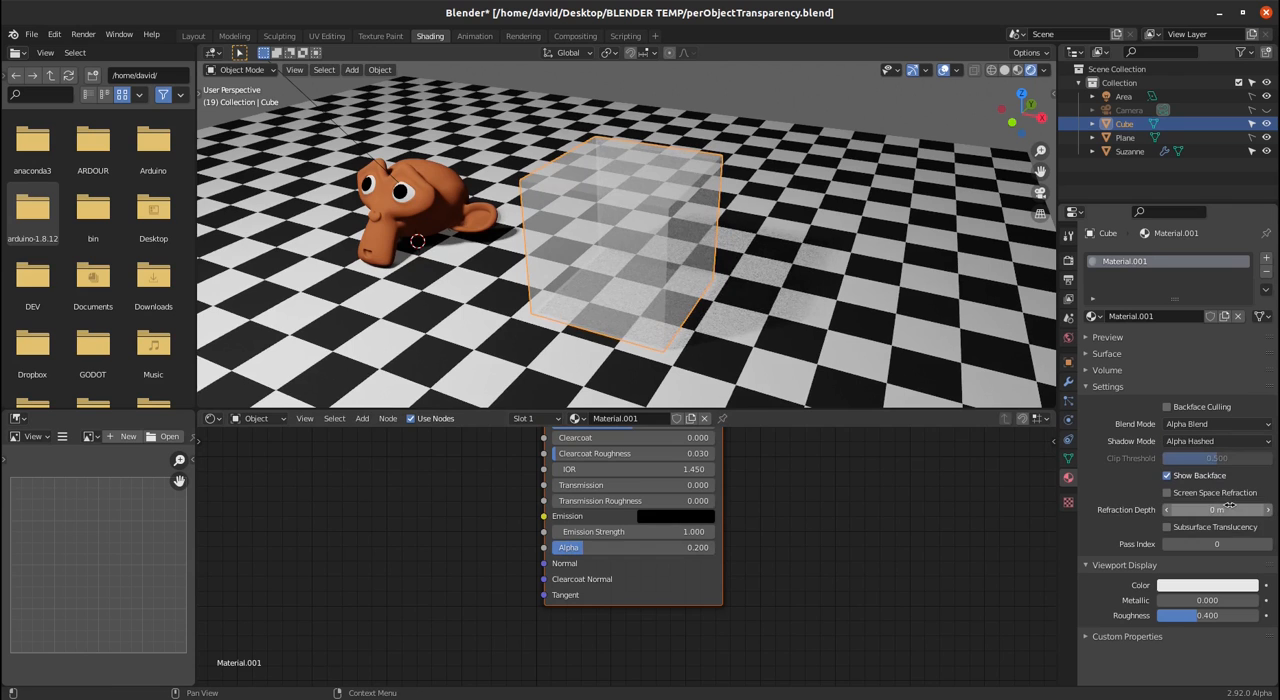
pyautogui.moveTo(639, 551); pyautogui.dragTo(728, 551)
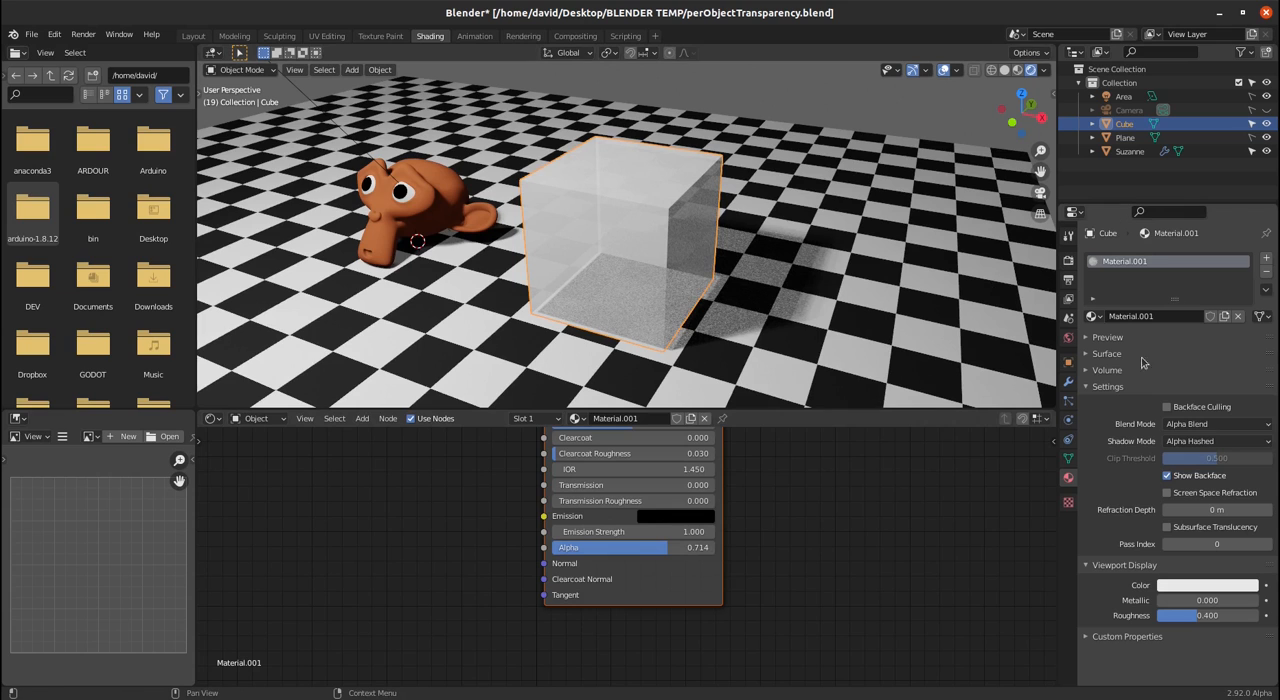
pyautogui.click(1167, 408)
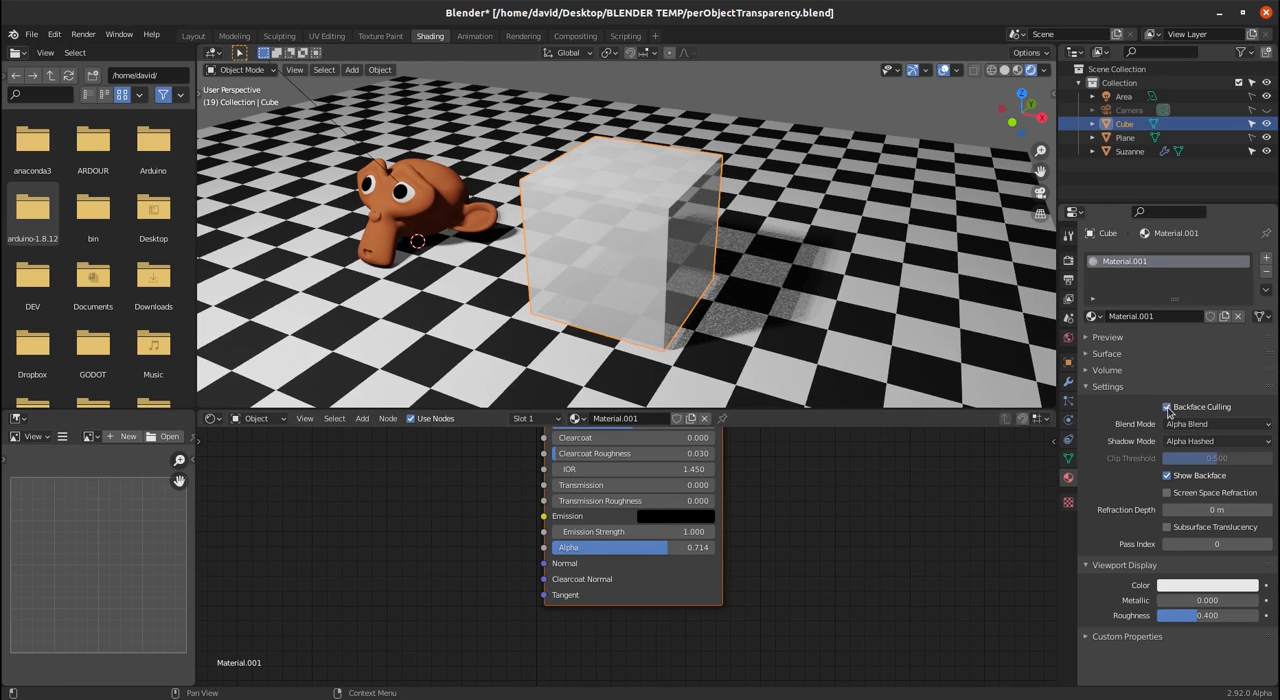
pyautogui.moveTo(670, 547)
pyautogui.mouseDown()
pyautogui.moveTo(551, 547)
pyautogui.moveTo(649, 547)
pyautogui.mouseUp()
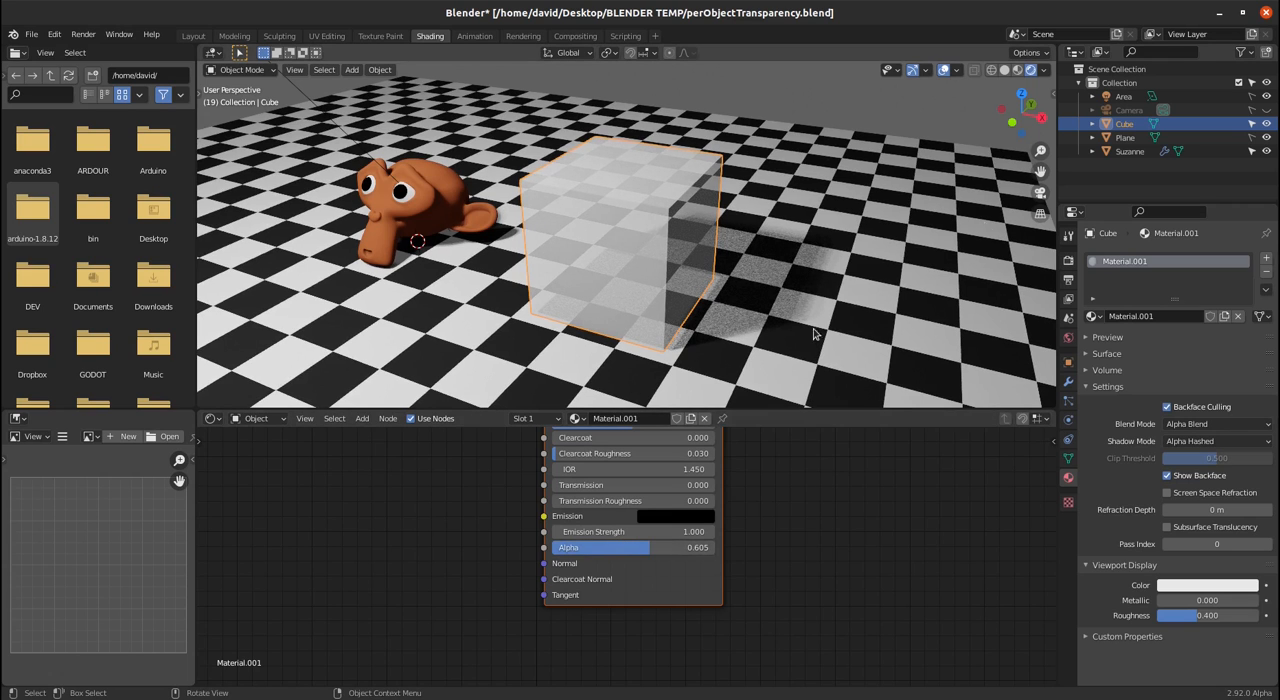
# - Set the Eevee sampling to 500 render samples and 300 viewport samples
pyautogui.click(1069, 261)
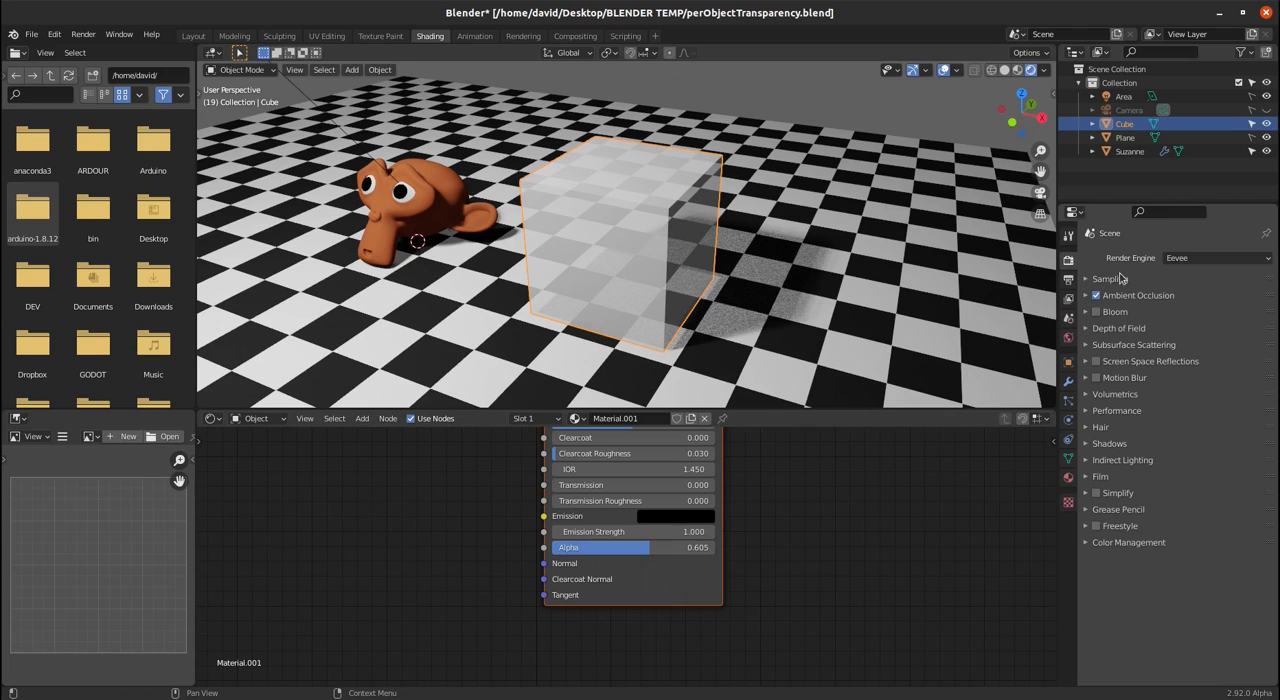
pyautogui.click(1086, 280)
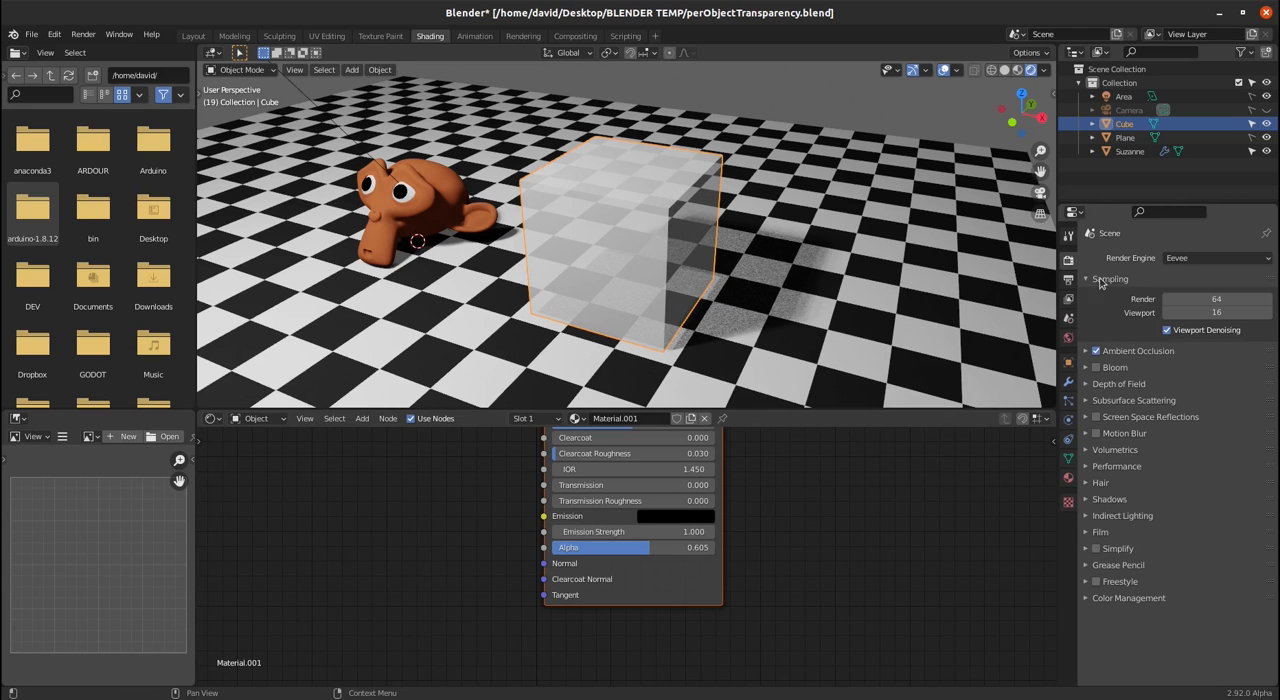
pyautogui.click(1228, 298)
pyautogui.press('Return')
pyautogui.click(1216, 312)
pyautogui.write('300')
pyautogui.press('Return')
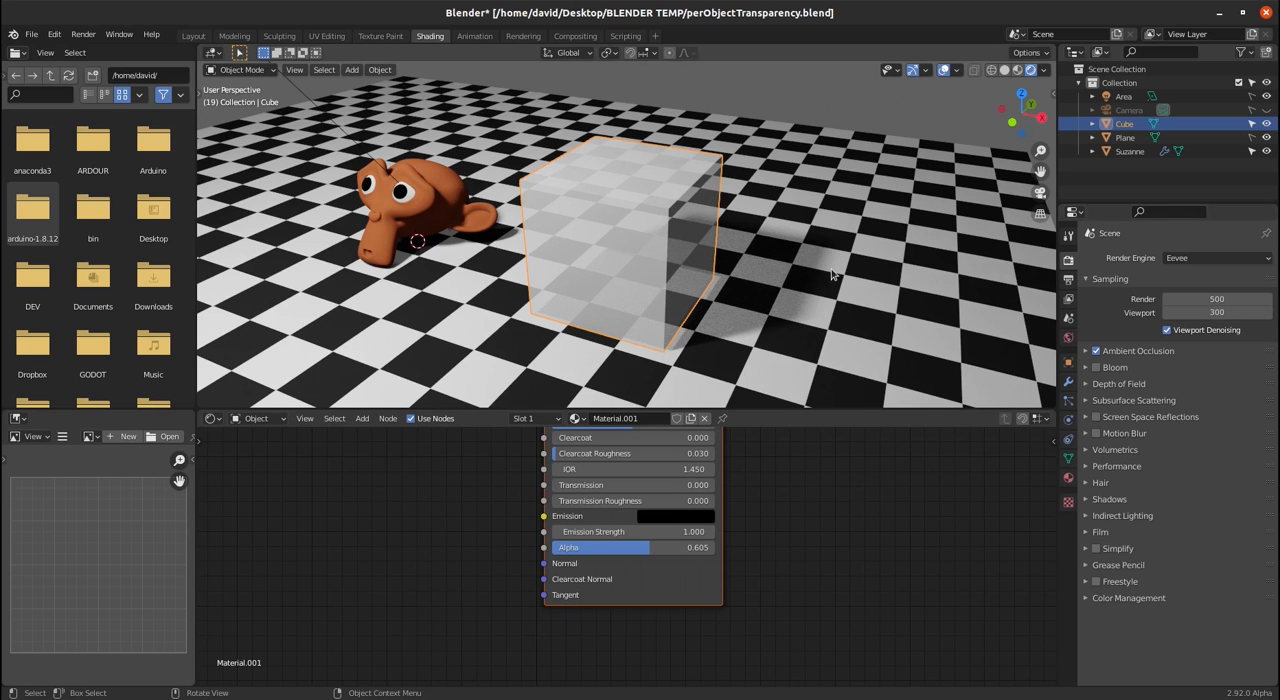
# - Inspect the translucent cube's shadow up close and set the material's Alpha to 0.595
pyautogui.scroll(3, 715, 340)
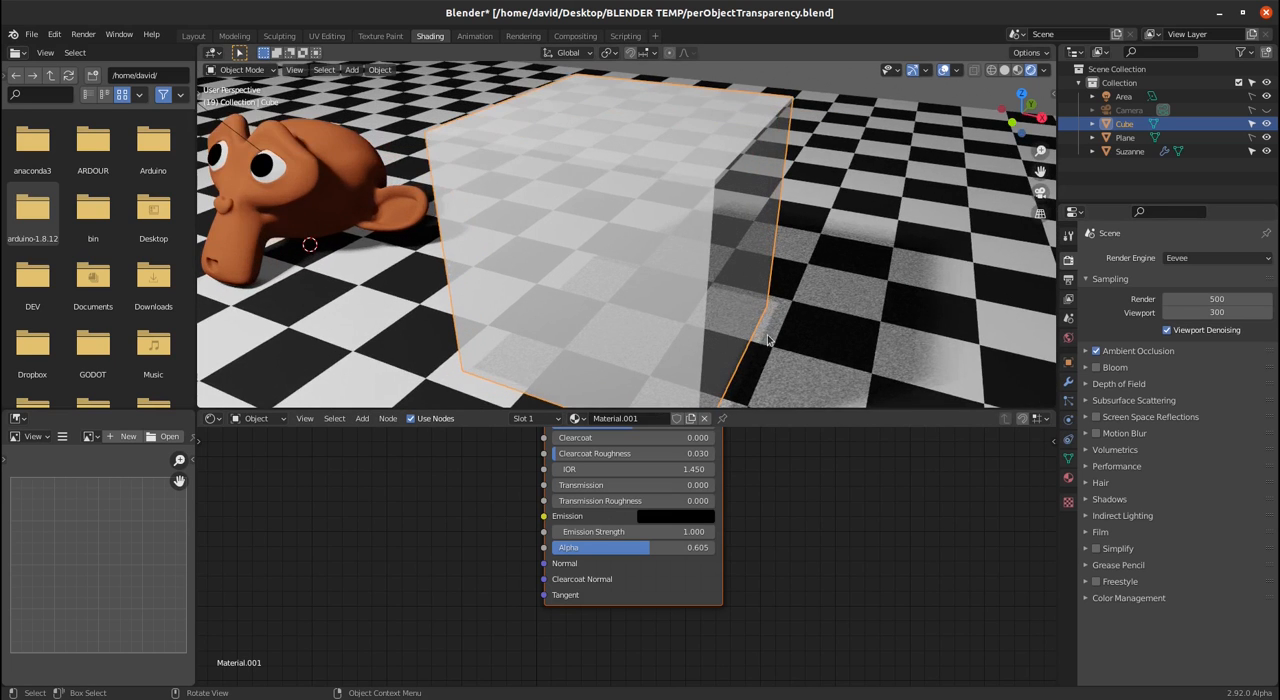
pyautogui.scroll(-4, 768, 340)
pyautogui.moveTo(723, 355); pyautogui.dragTo(773, 350, button='middle')
pyautogui.scroll(3, 690, 361)
pyautogui.scroll(-5, 774, 346)
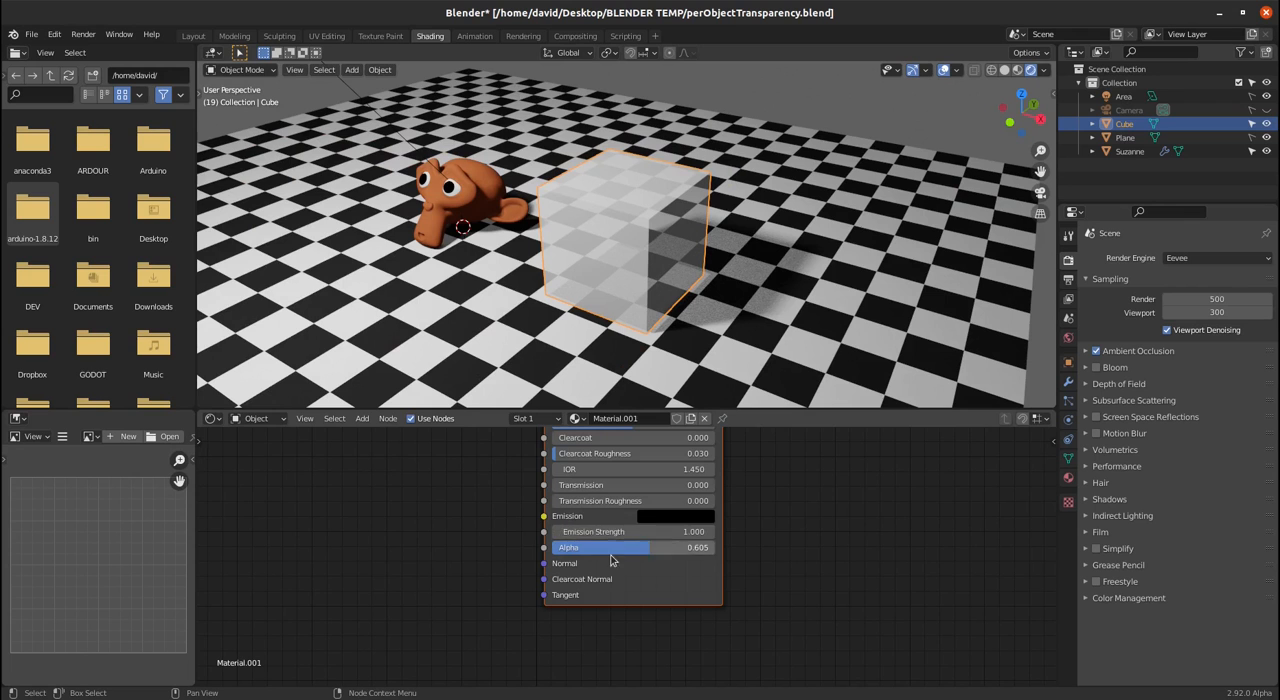
pyautogui.moveTo(618, 556); pyautogui.dragTo(650, 540)
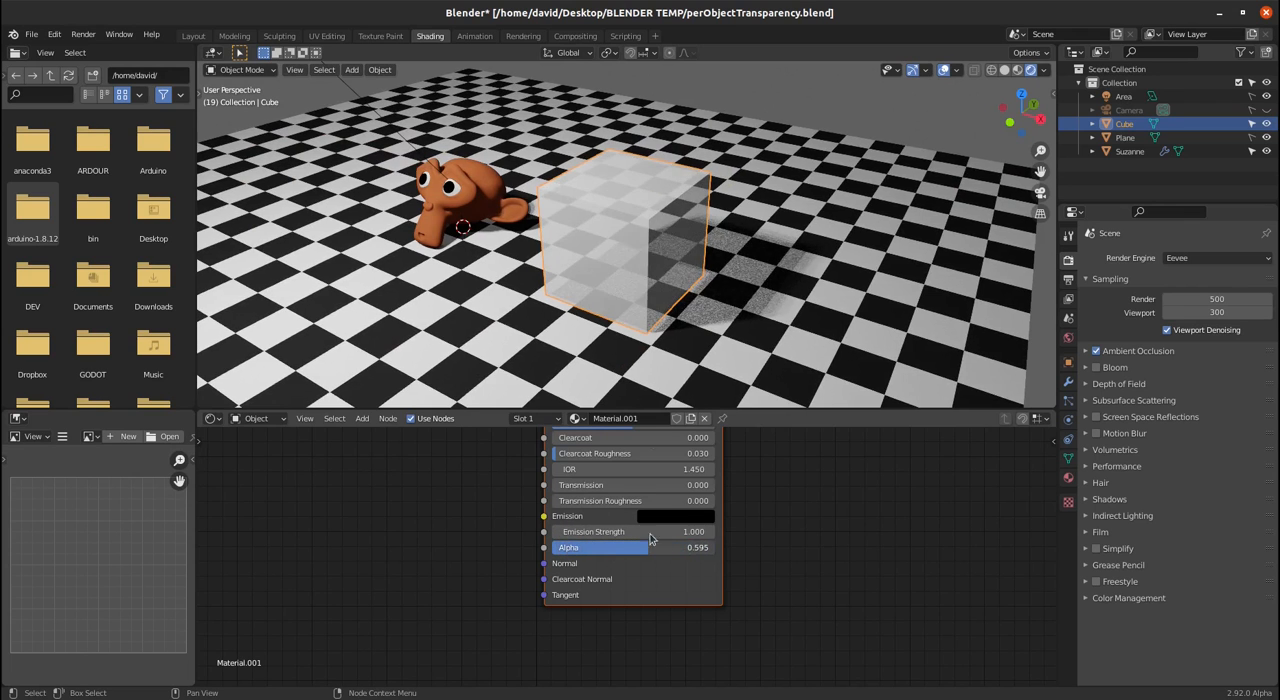
# - Duplicate the translucent cube and place the copy farther along the X axis, clear of the original
pyautogui.hotkey('shift', 'd')
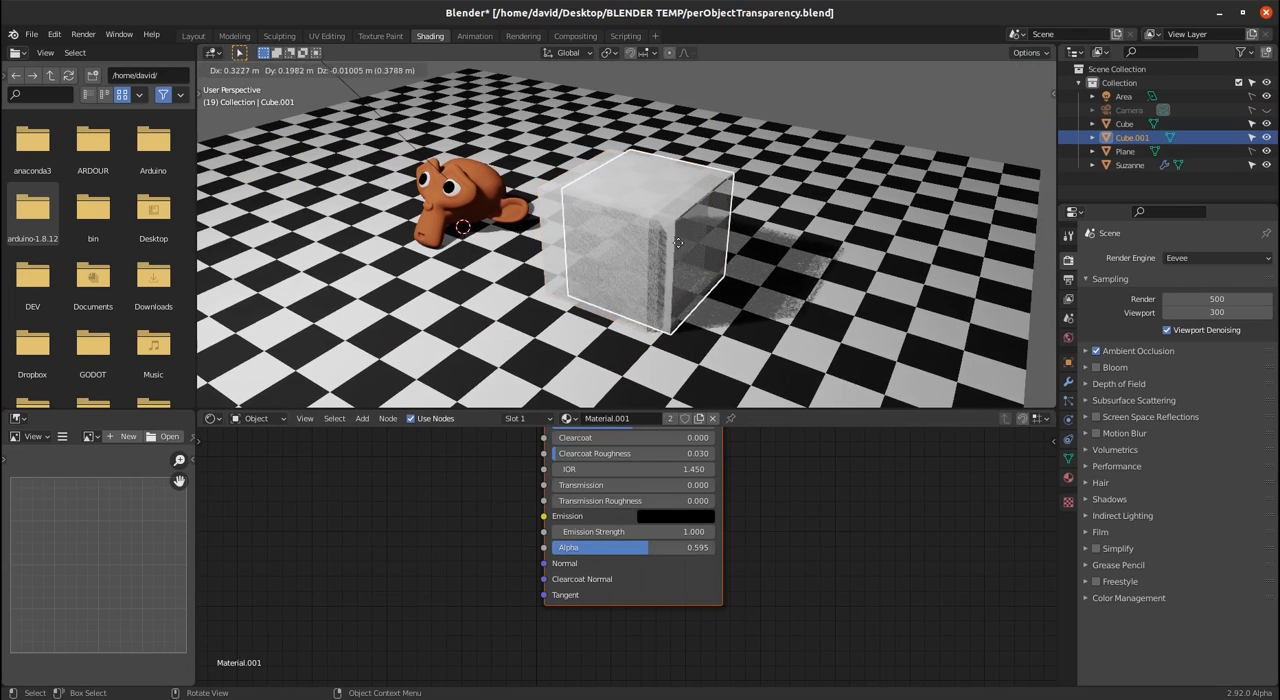
pyautogui.press('x')
pyautogui.click(818, 308)
pyautogui.moveTo(896, 332); pyautogui.dragTo(882, 308, button='middle')
pyautogui.scroll(-3, 810, 336)
pyautogui.moveTo(729, 322); pyautogui.dragTo(729, 336, button='middle')
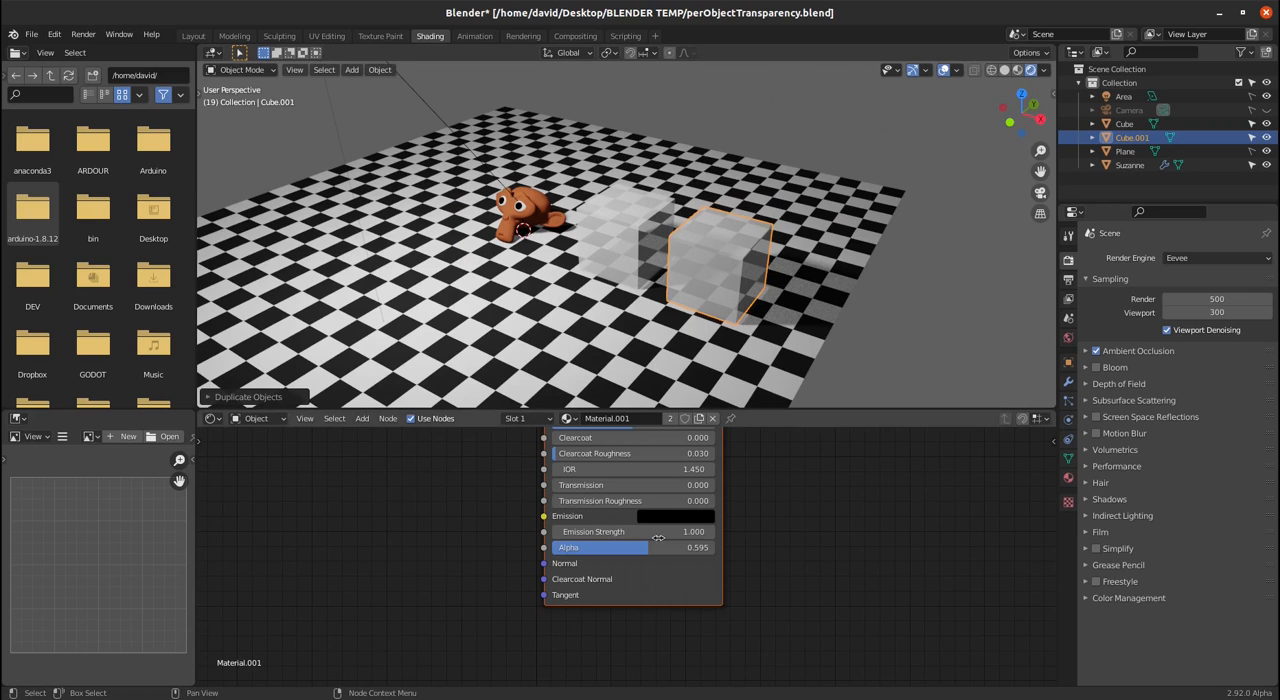
# - Set the Alpha of the material shared by both cubes to 1.0 and delete the duplicate cube
pyautogui.moveTo(641, 548); pyautogui.dragTo(714, 548)
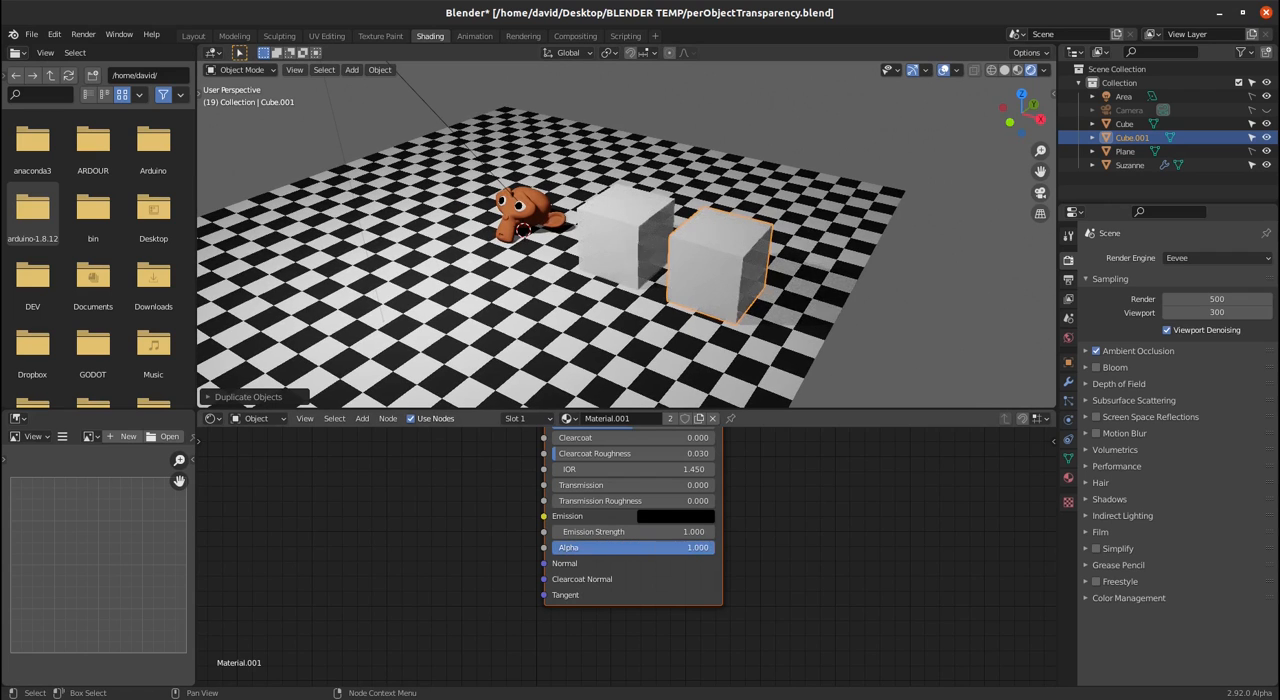
pyautogui.press('x')
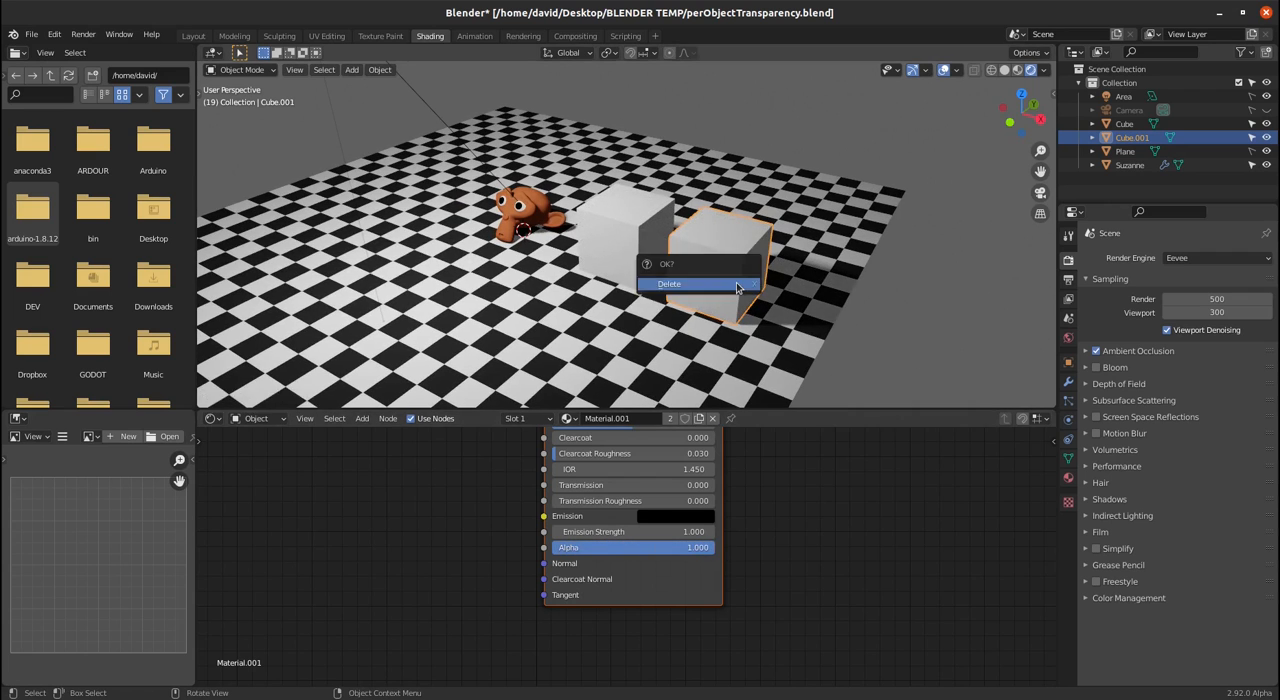
pyautogui.click(736, 282)
# - Add a custom object property named transparency to the remaining cube, with a value of 1.0
pyautogui.click(628, 243)
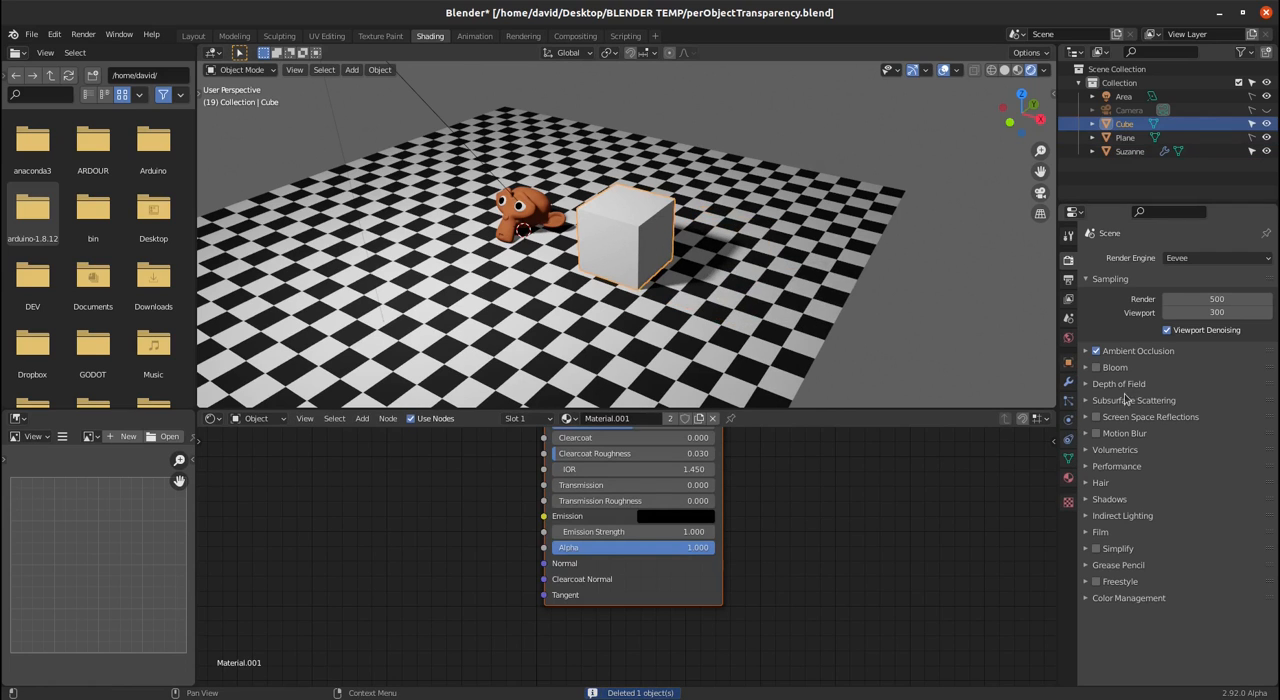
pyautogui.click(1067, 364)
pyautogui.click(1085, 569)
pyautogui.click(1172, 590)
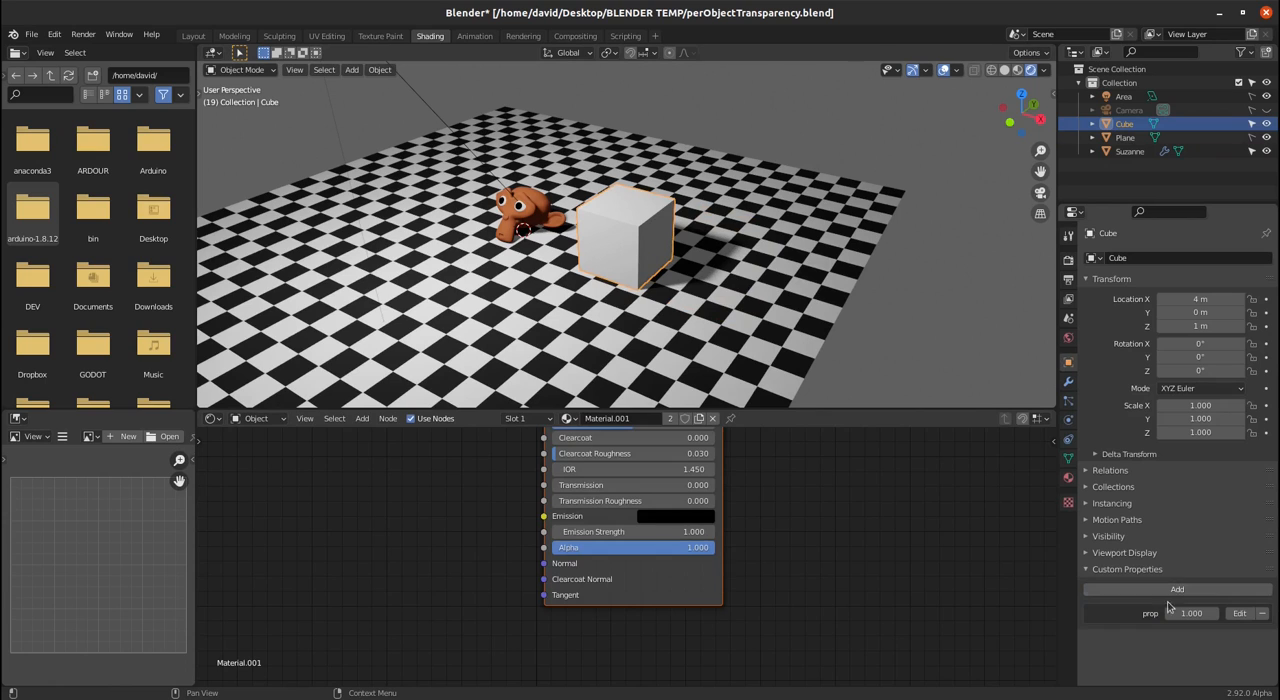
pyautogui.click(1239, 613)
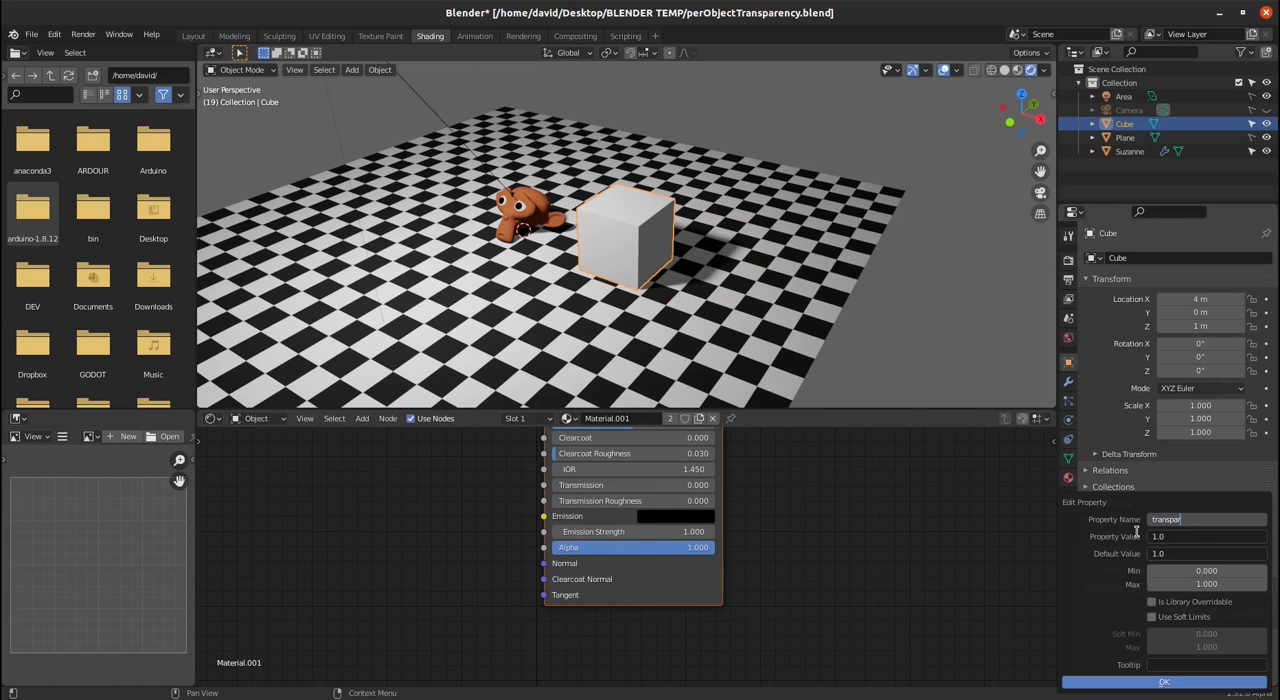
pyautogui.press('Return')
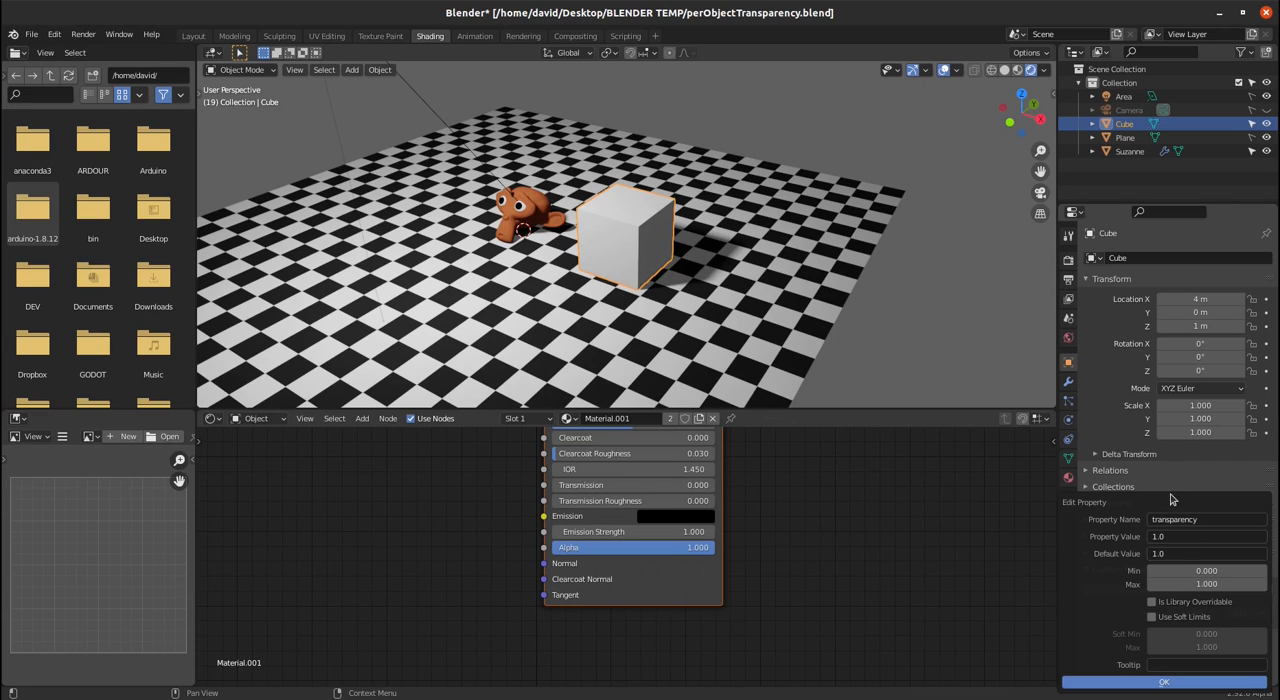
pyautogui.click(1180, 682)
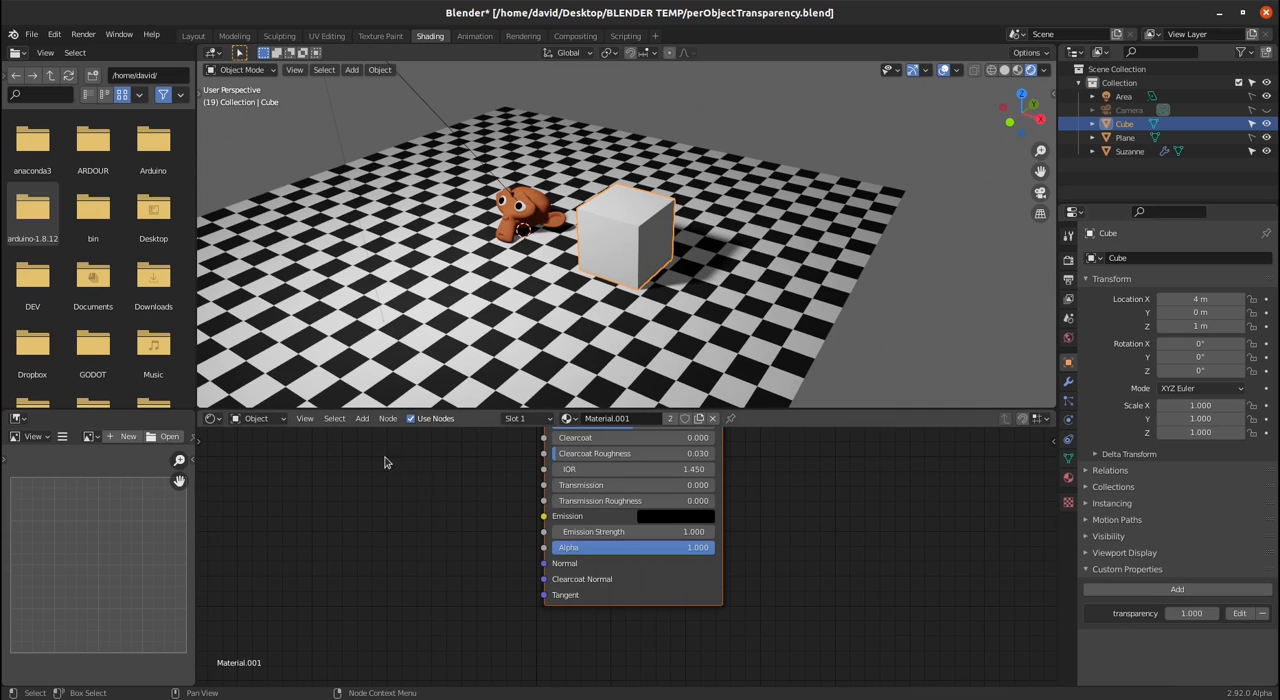
# - Add an Attribute node to the cube's material and place it beside the lower inputs of the Principled shader
pyautogui.scroll(-2, 443, 487)
pyautogui.scroll(3, 443, 487)
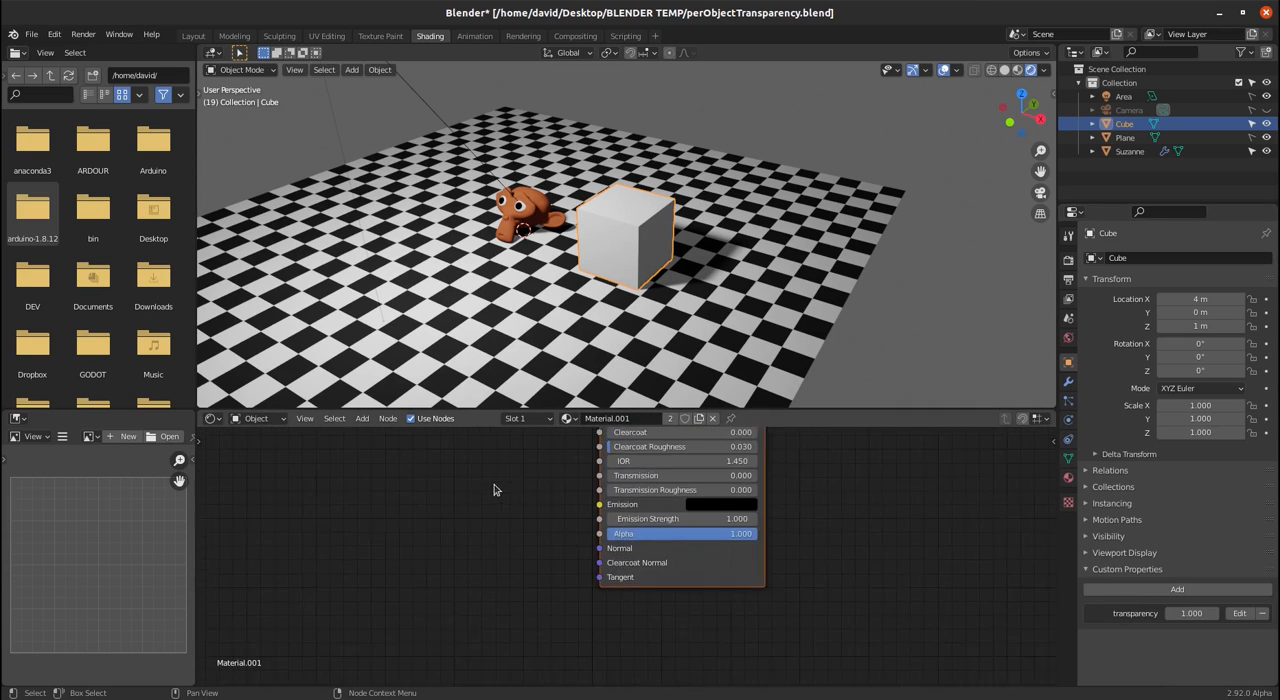
pyautogui.moveTo(532, 510); pyautogui.dragTo(546, 592, button='middle')
pyautogui.hotkey('shift', 'a')
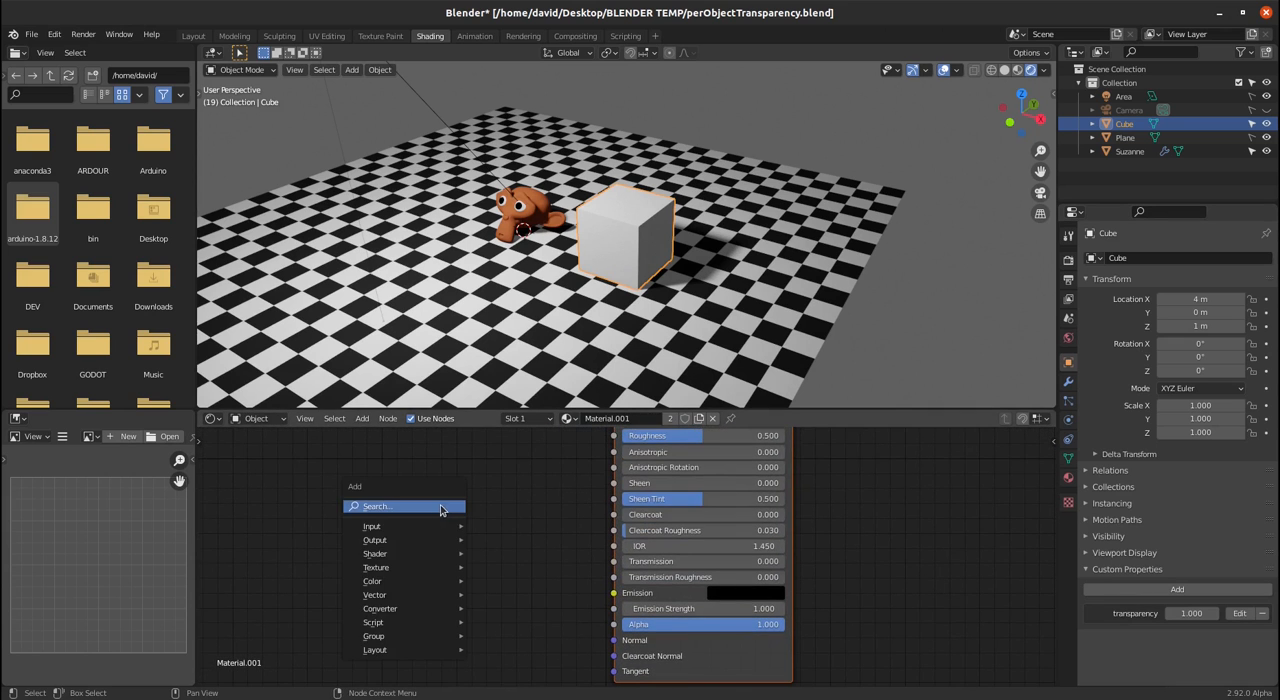
pyautogui.moveTo(416, 525)
pyautogui.click(502, 268)
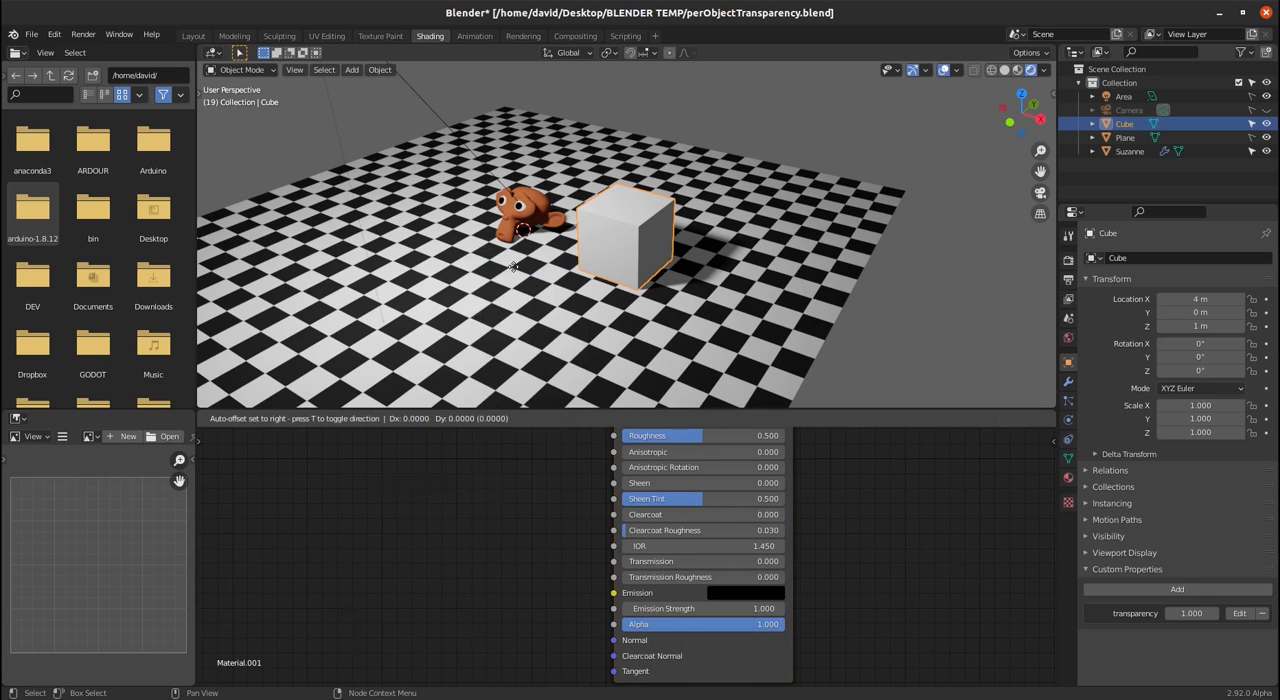
pyautogui.click(447, 547)
pyautogui.moveTo(600, 579); pyautogui.dragTo(626, 466, button='middle')
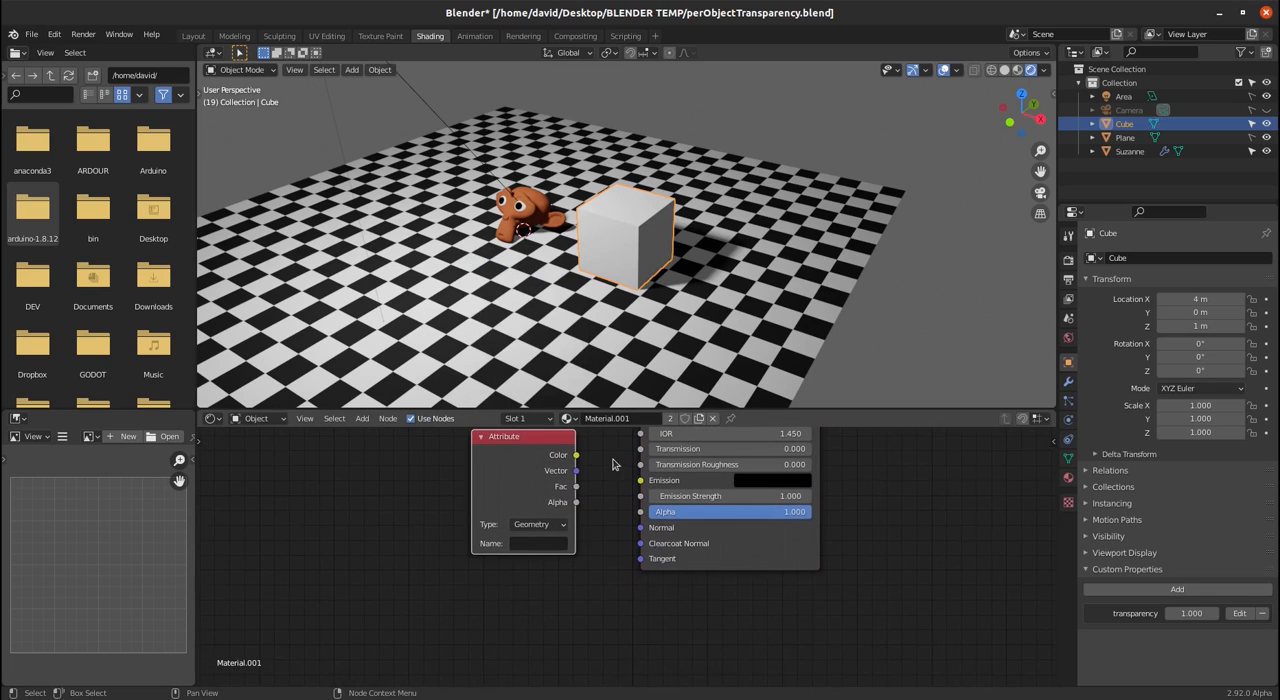
# - Set the Attribute node's type to Object and its name to transparency, and connect its Fac output to the shader's Alpha
pyautogui.click(531, 526)
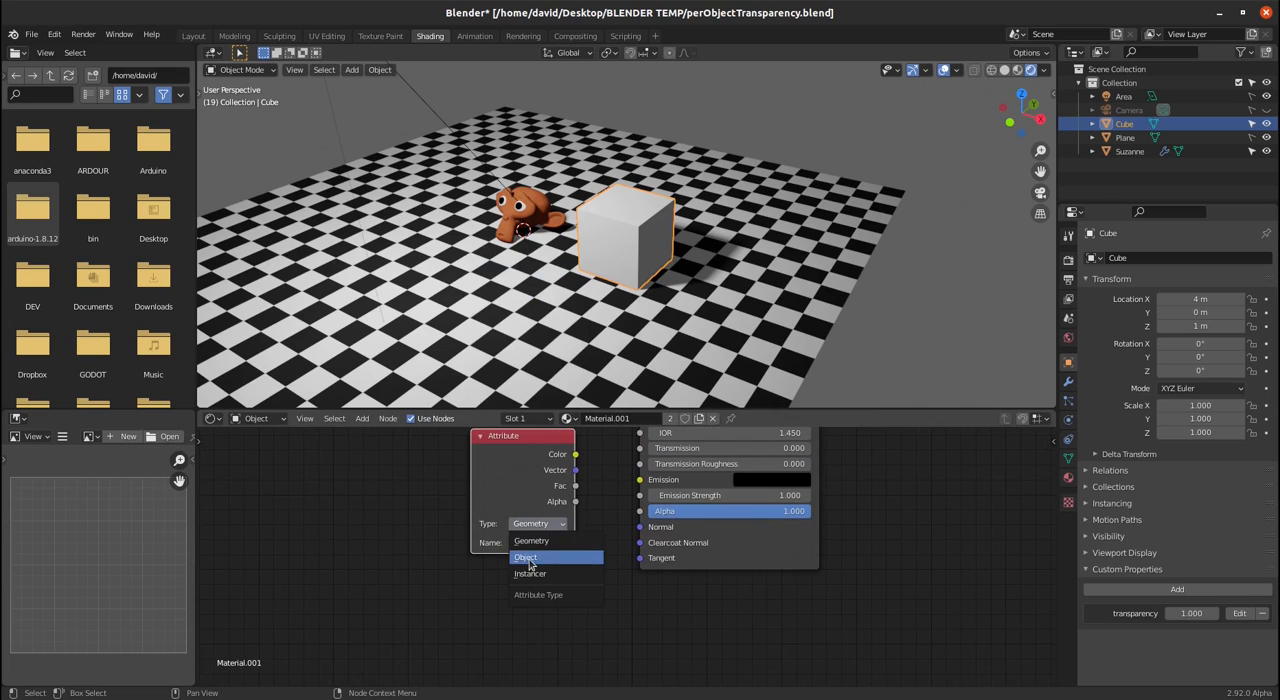
pyautogui.click(527, 557)
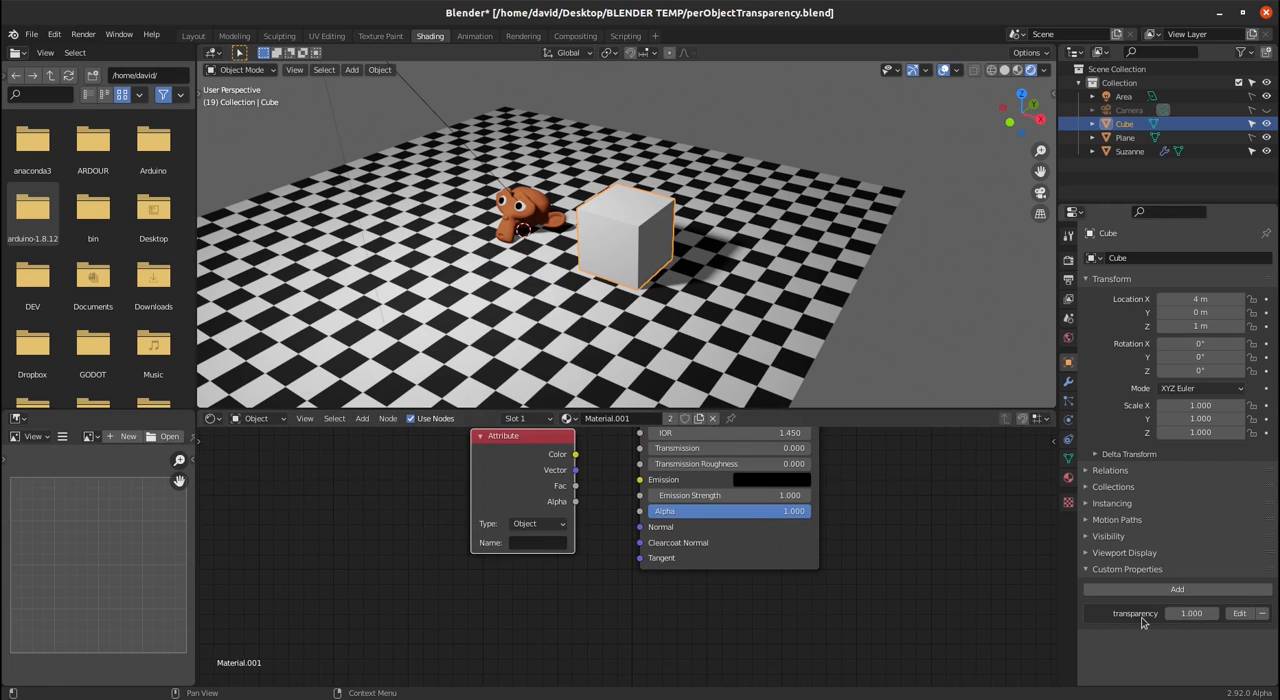
pyautogui.click(535, 544)
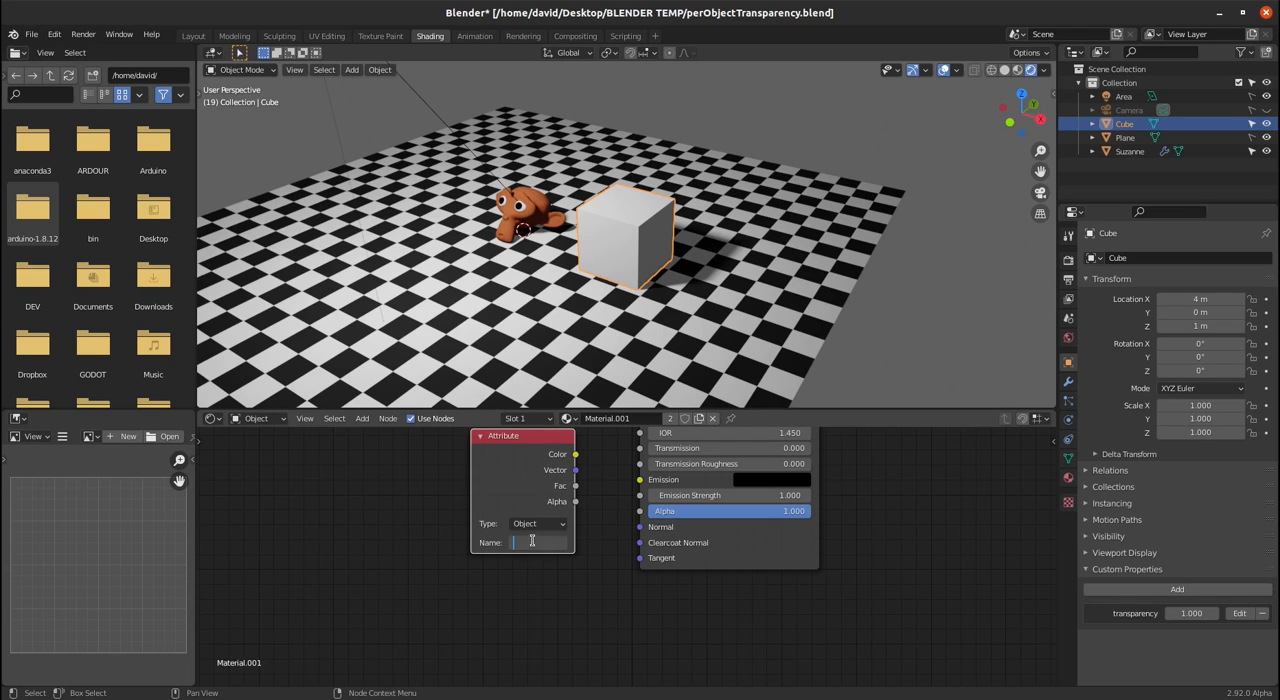
pyautogui.write('transparency')
pyautogui.press('Return')
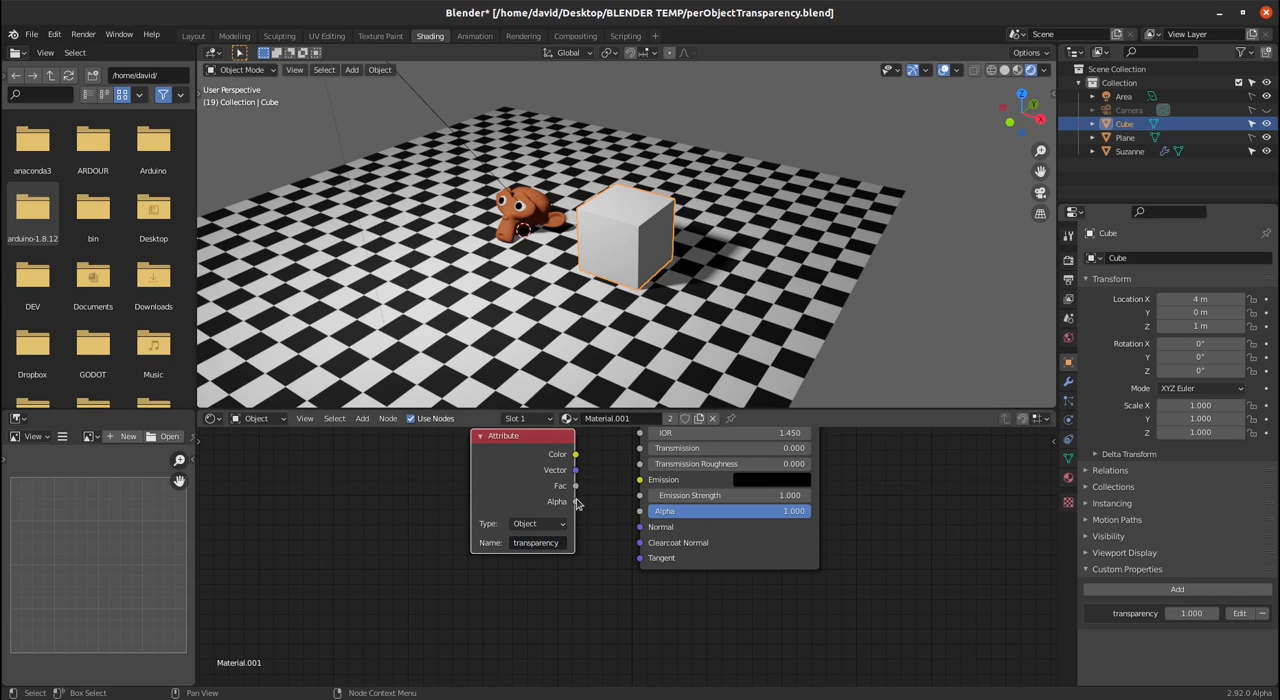
pyautogui.moveTo(577, 486); pyautogui.dragTo(643, 514)
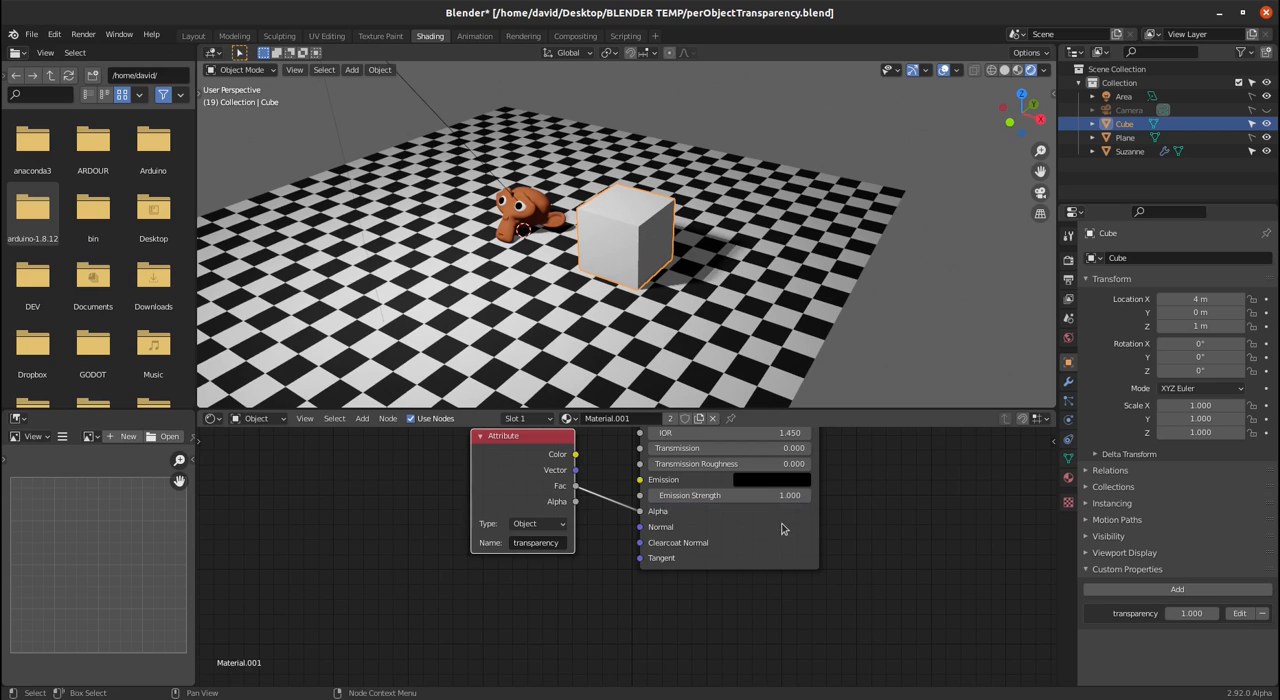
# - Set the cube's transparency property to 0.920 and duplicate the cube along X to about 7.42 m
pyautogui.moveTo(1191, 615); pyautogui.dragTo(1165, 615)
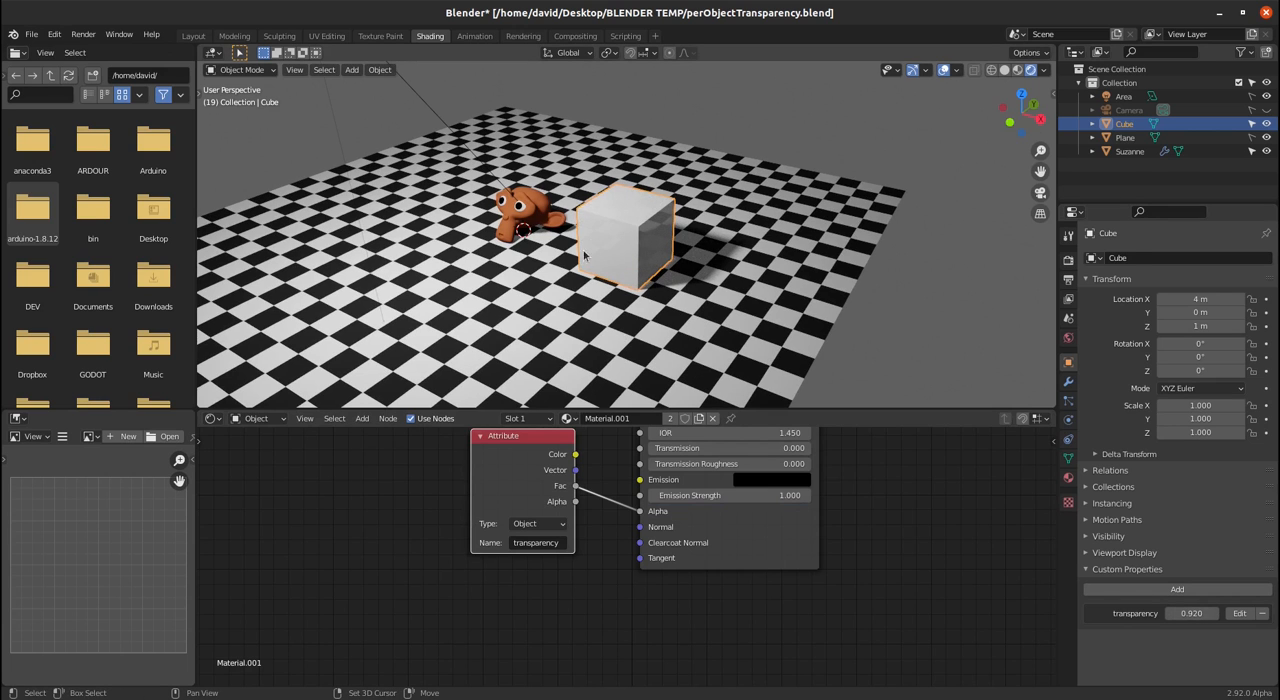
pyautogui.hotkey('shift', 'd')
pyautogui.press('x')
pyautogui.click(866, 318)
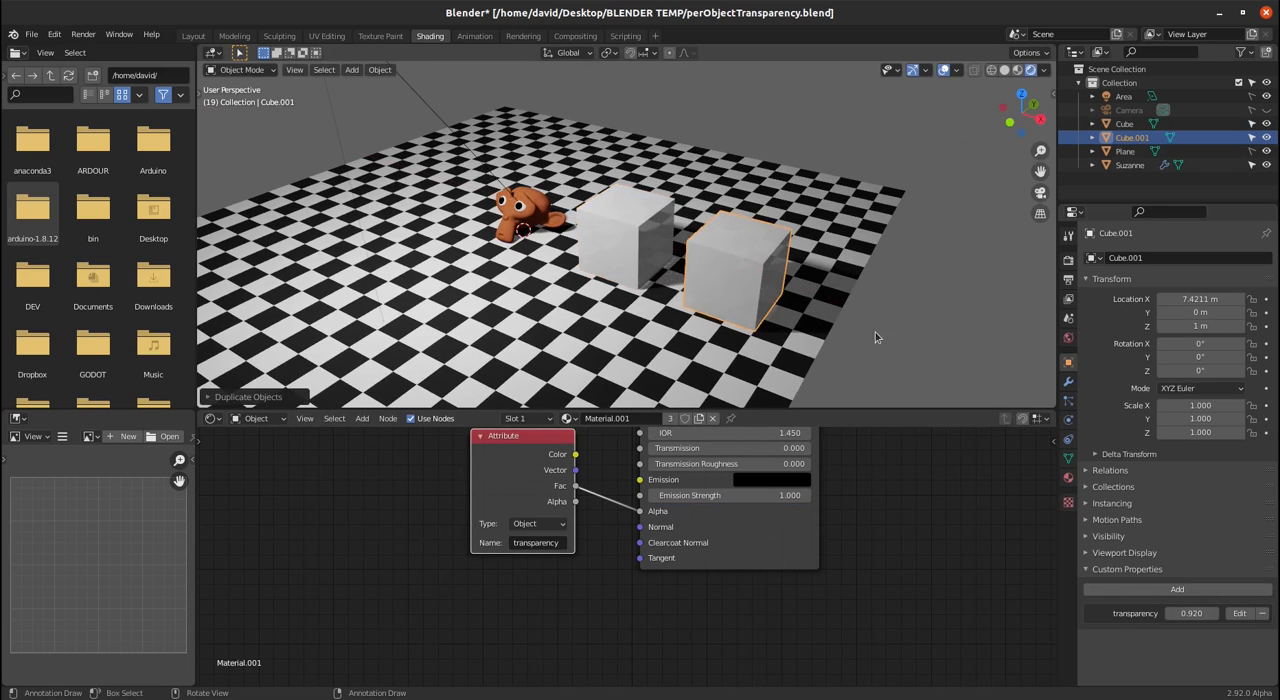
# - Lower the duplicate cube's transparency property until it is fully see-through, and set the original cube's transparency to 0.970
pyautogui.moveTo(1191, 614); pyautogui.dragTo(1100, 614)
pyautogui.click(651, 240)
pyautogui.moveTo(1194, 613)
pyautogui.mouseDown()
pyautogui.moveTo(1096, 613)
pyautogui.moveTo(1193, 613)
pyautogui.mouseUp()
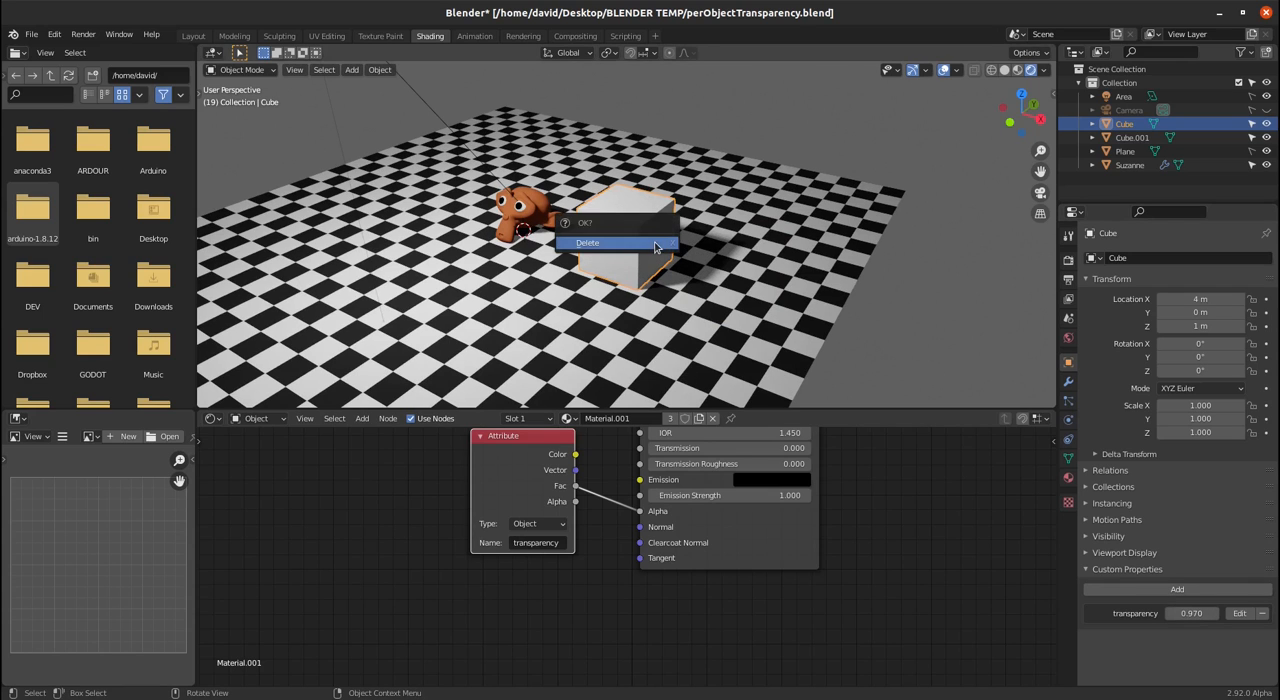
# - Delete the original cube and its duplicate from the scene
pyautogui.press('Delete')
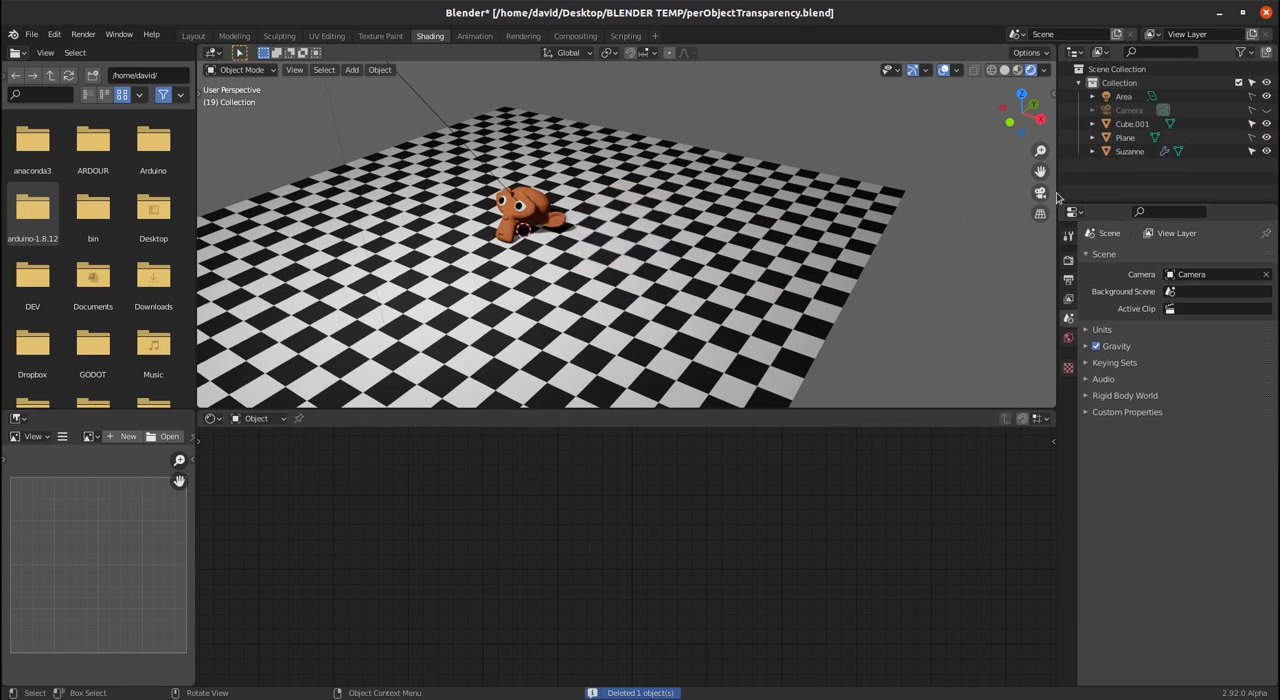
pyautogui.click(1132, 123)
pyautogui.press('x')
pyautogui.click(748, 252)
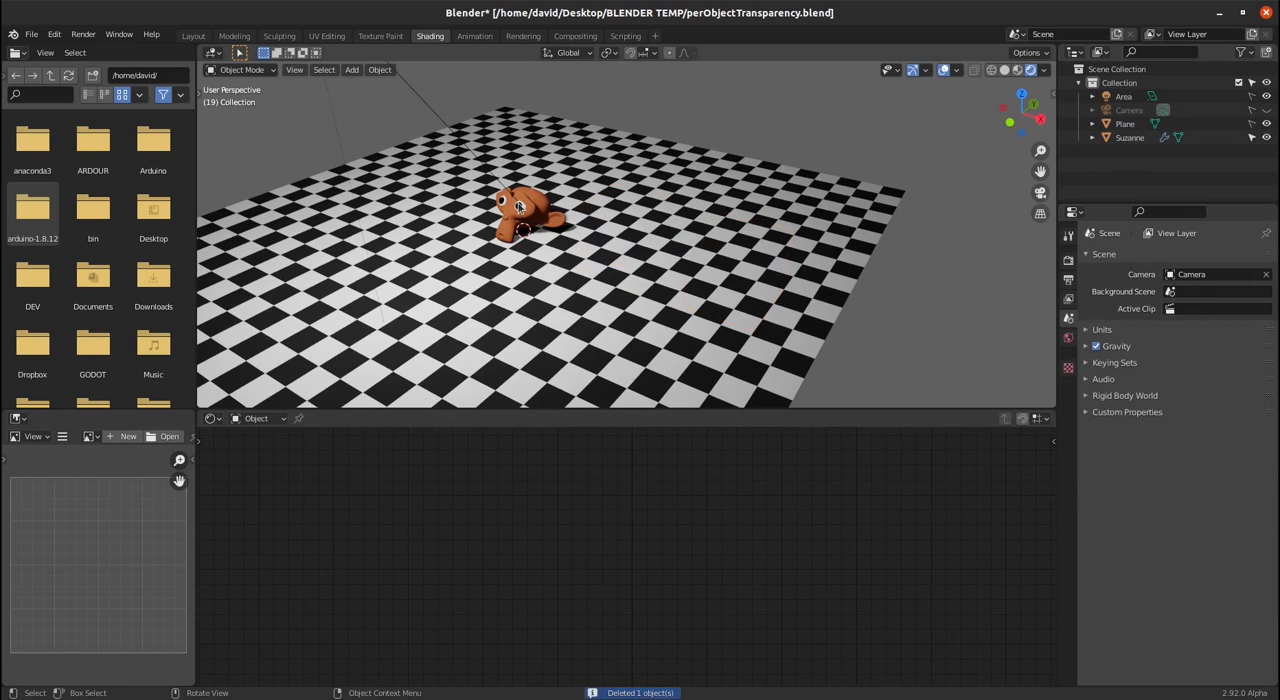
# - Select the Suzanne monkey head and examine its piel, pupila and ojo materials and their shader nodes
pyautogui.click(518, 205)
pyautogui.scroll(4, 522, 225)
pyautogui.keyDown('shift'); pyautogui.moveTo(533, 247); pyautogui.dragTo(752, 280, button='middle'); pyautogui.keyUp('shift')
pyautogui.scroll(2, 834, 287)
pyautogui.click(1068, 480)
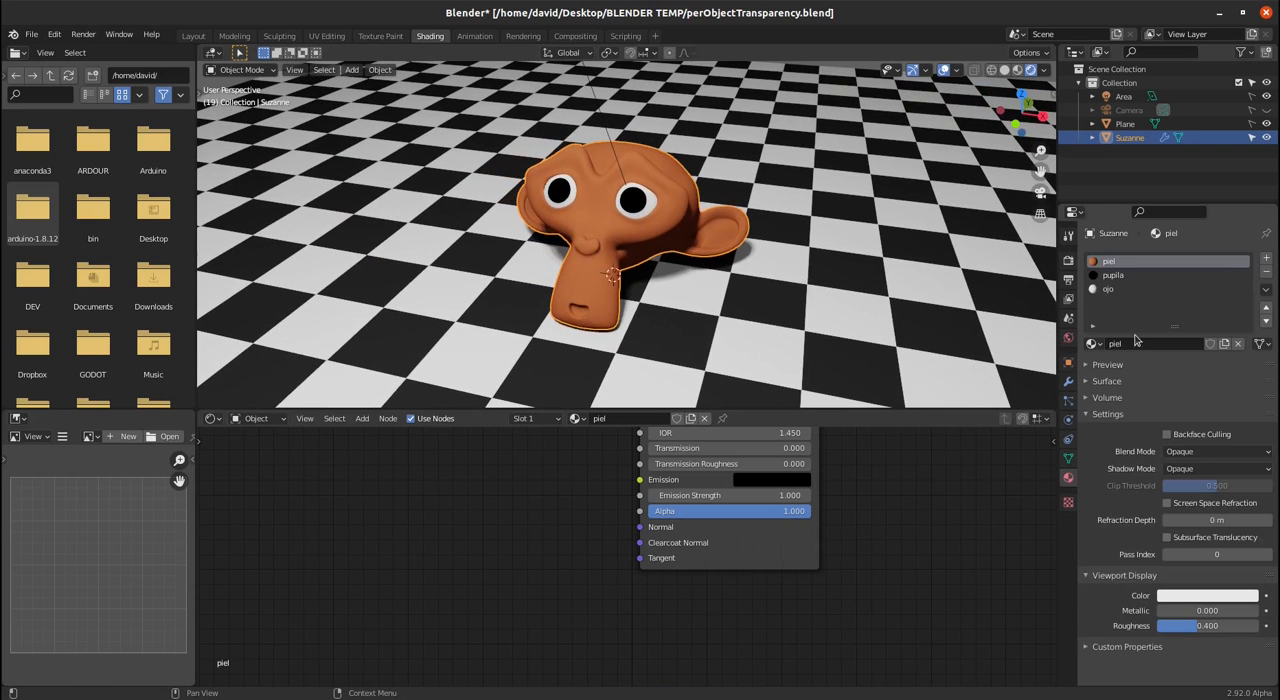
pyautogui.click(1110, 276)
pyautogui.click(1109, 290)
pyautogui.click(1109, 276)
pyautogui.click(1109, 263)
pyautogui.scroll(-2, 592, 482)
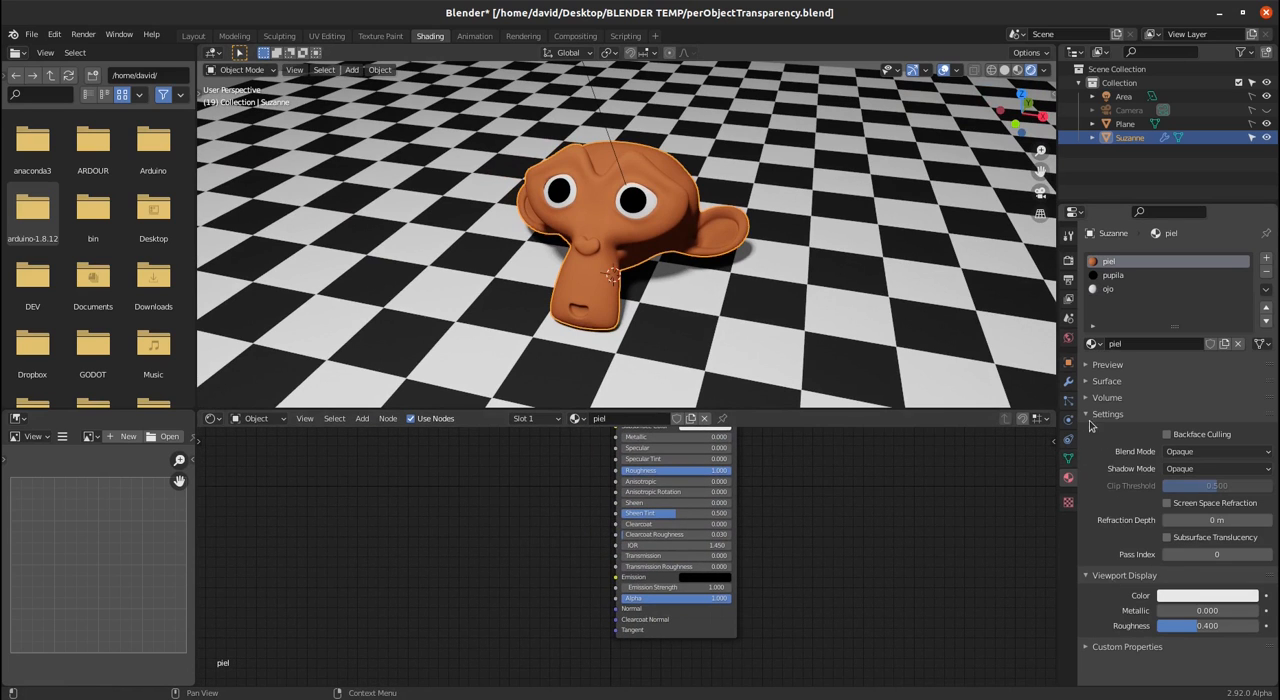
# - Enable Backface Culling on the piel material and set its Blend Mode to Alpha Blend and Shadow Mode to Alpha Hashed
pyautogui.click(1196, 442)
pyautogui.click(1200, 452)
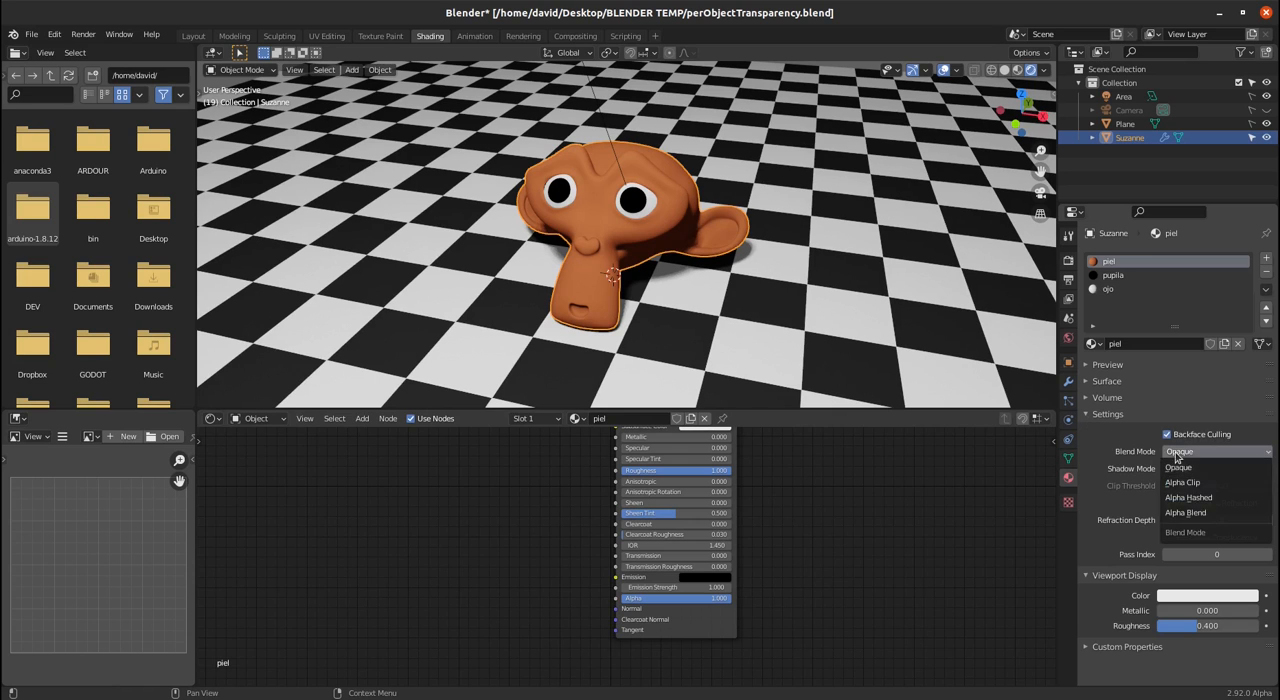
pyautogui.click(1188, 512)
pyautogui.click(1190, 468)
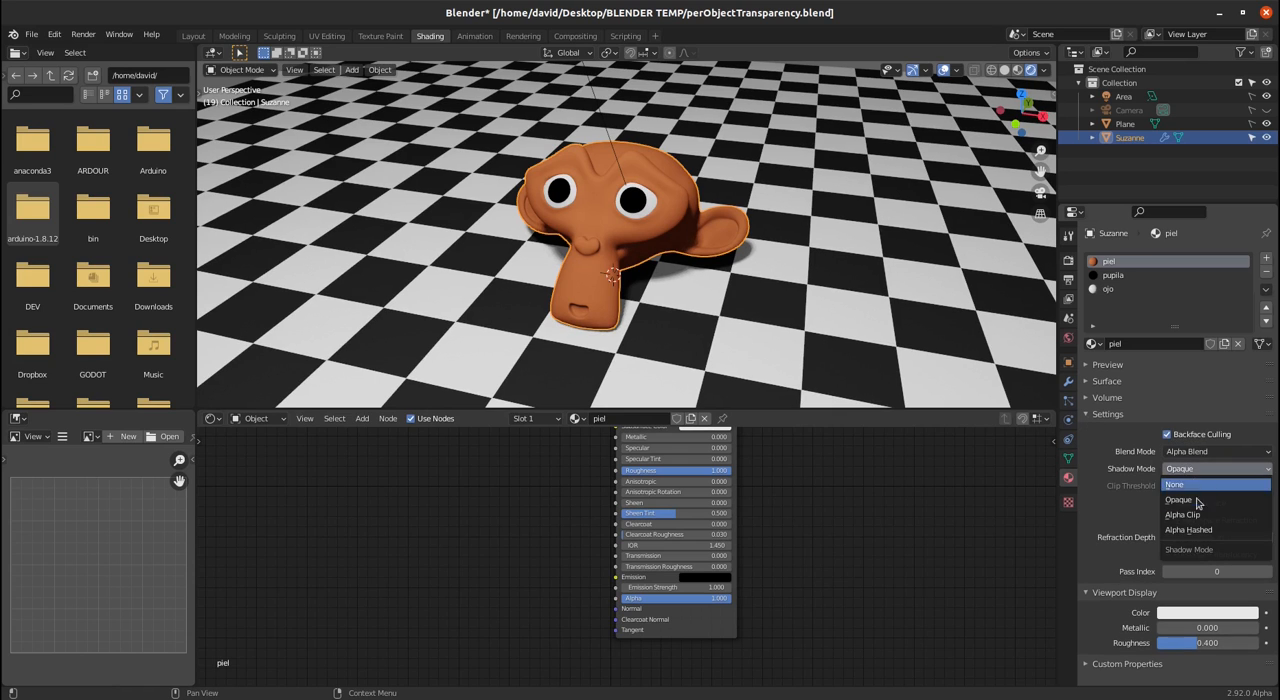
pyautogui.click(1193, 531)
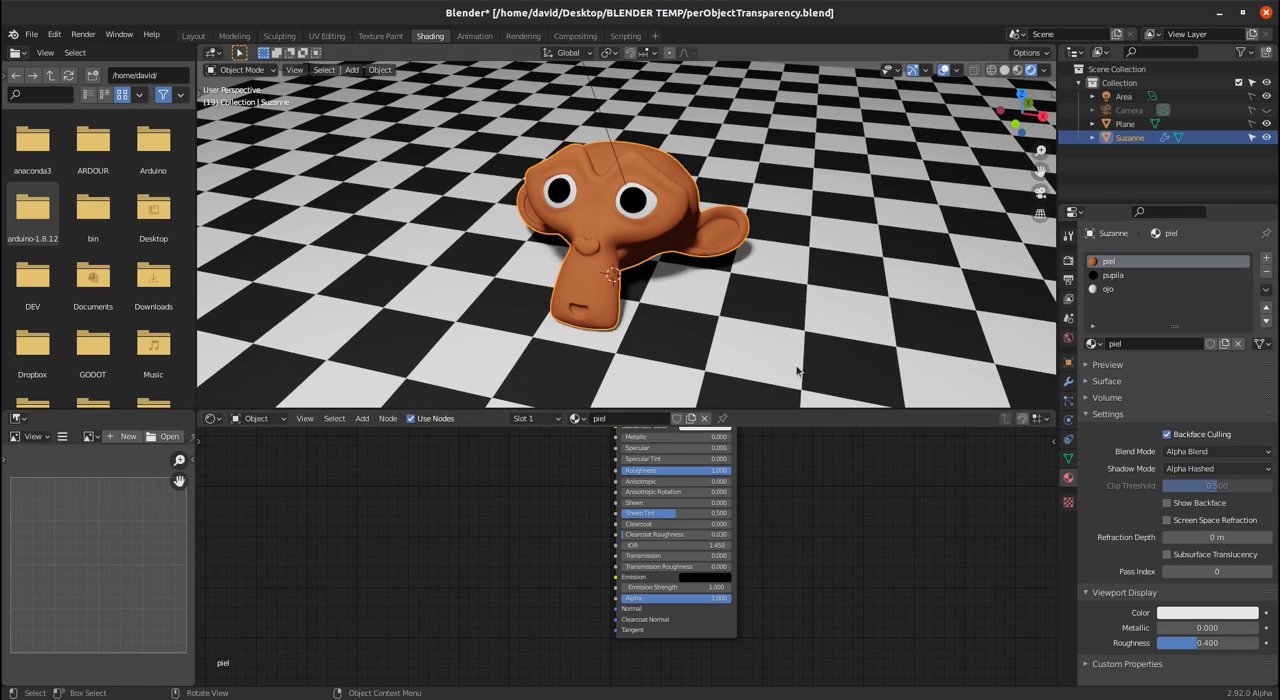
# - Give the pupila material Backface Culling, Alpha Blend as Blend Mode and Alpha Hashed as Shadow Mode
pyautogui.click(1115, 276)
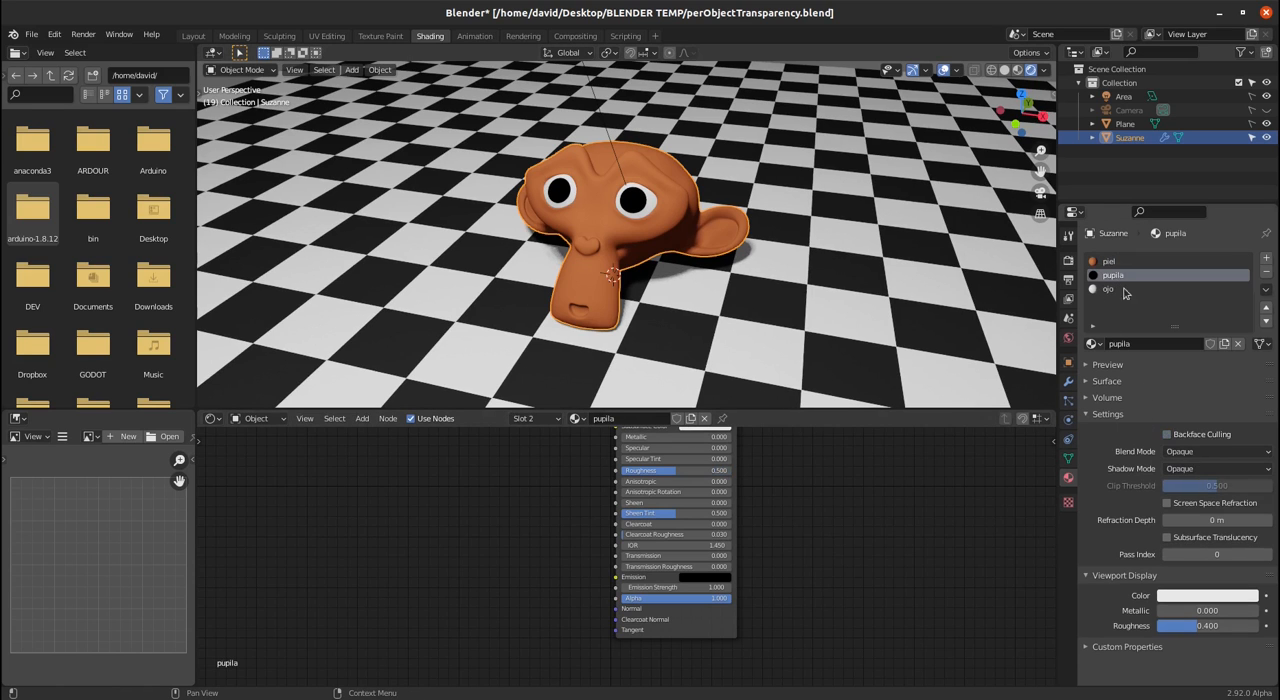
pyautogui.click(1193, 452)
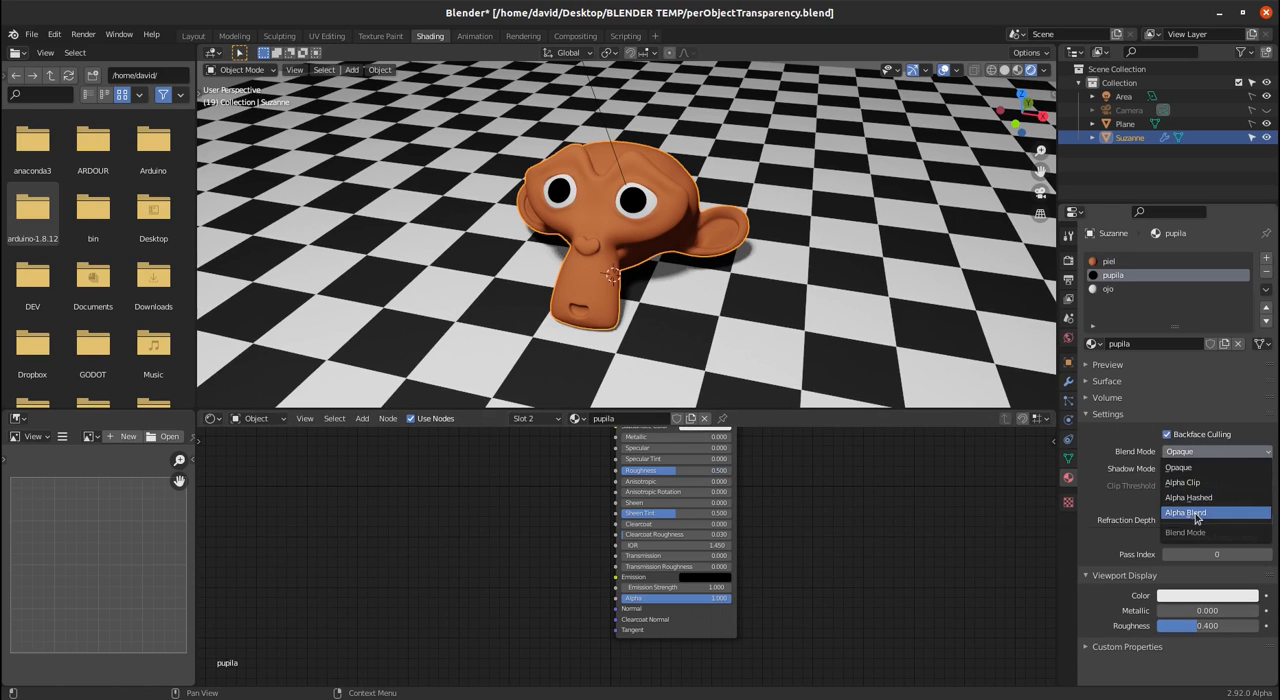
pyautogui.click(1196, 513)
pyautogui.click(1210, 468)
pyautogui.click(1200, 529)
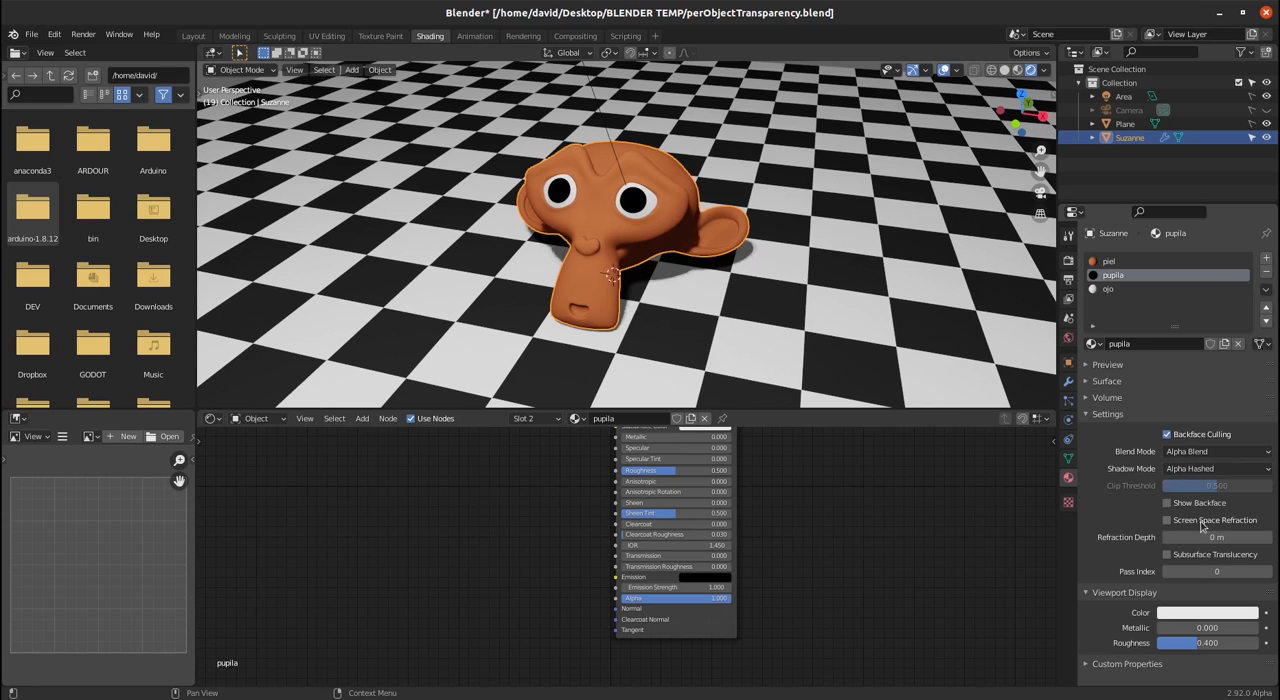
# - Give the ojo material Backface Culling, Alpha Blend as Blend Mode and Alpha Hashed as Shadow Mode
pyautogui.click(1110, 289)
pyautogui.click(1210, 451)
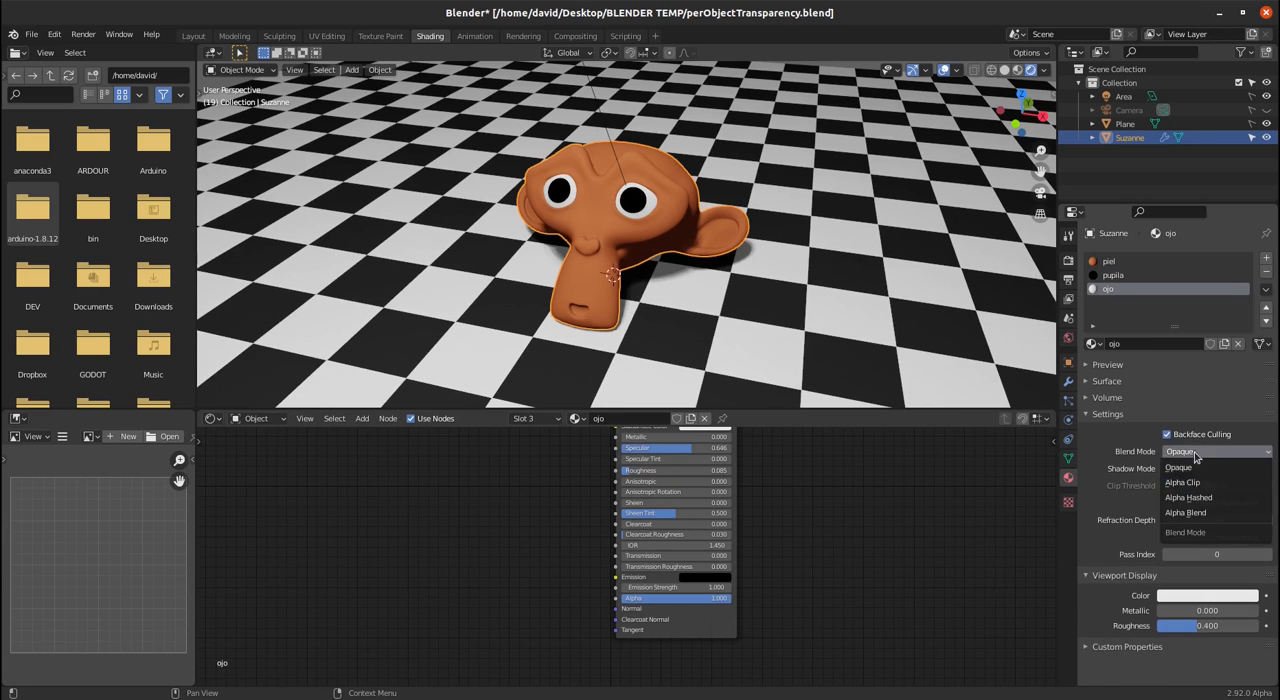
pyautogui.click(1199, 513)
pyautogui.click(1196, 468)
pyautogui.click(1199, 530)
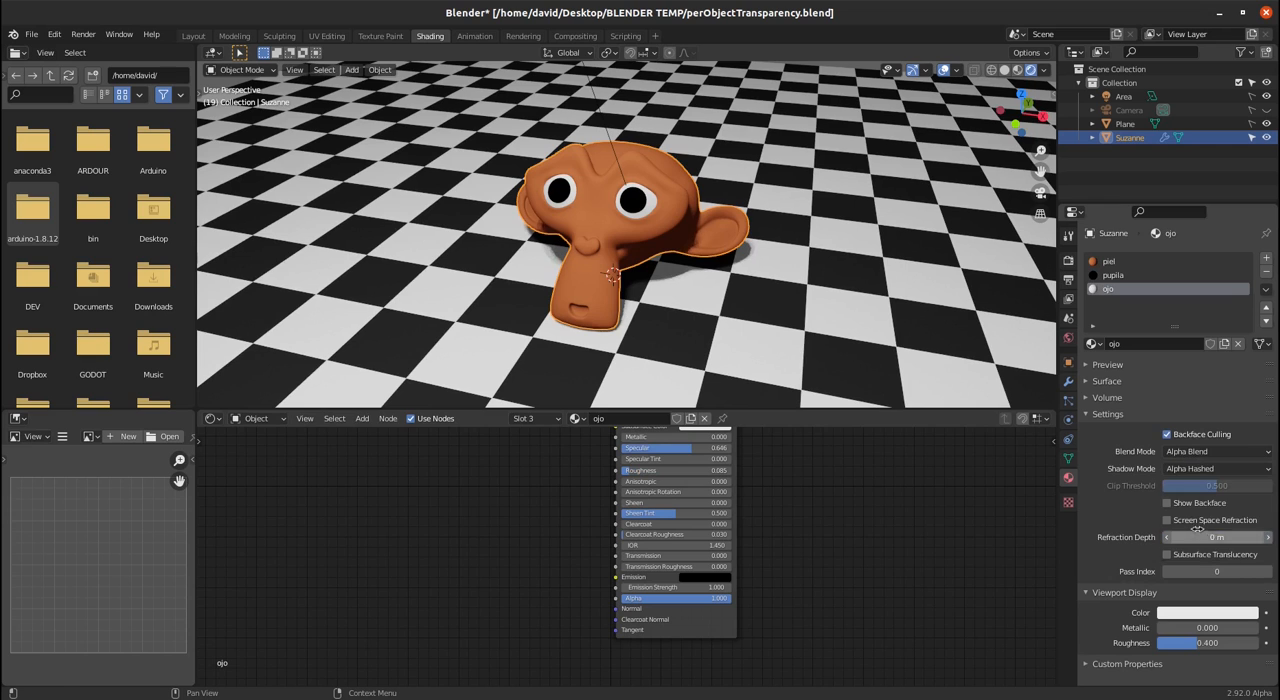
# - Add an Attribute node to the ojo material and connect its Fac output to the shader's Alpha input
pyautogui.hotkey('shift', 'a')
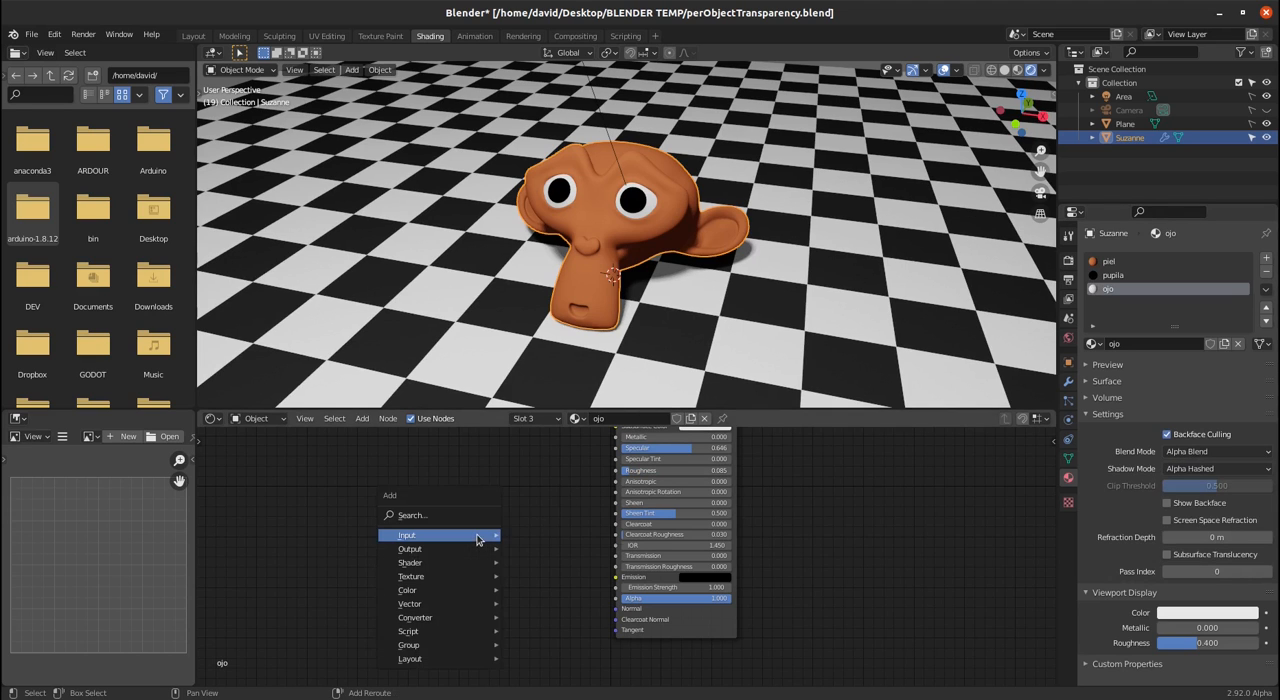
pyautogui.moveTo(494, 542)
pyautogui.click(540, 277)
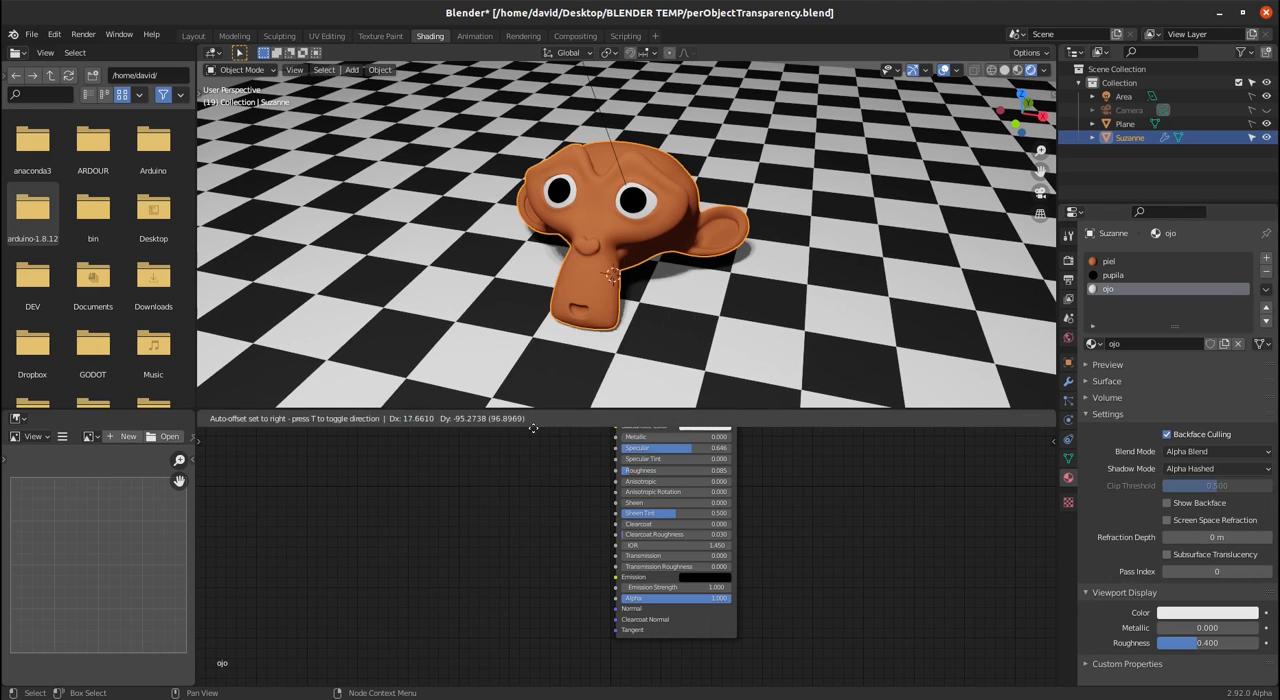
pyautogui.moveTo(545, 552); pyautogui.dragTo(617, 602)
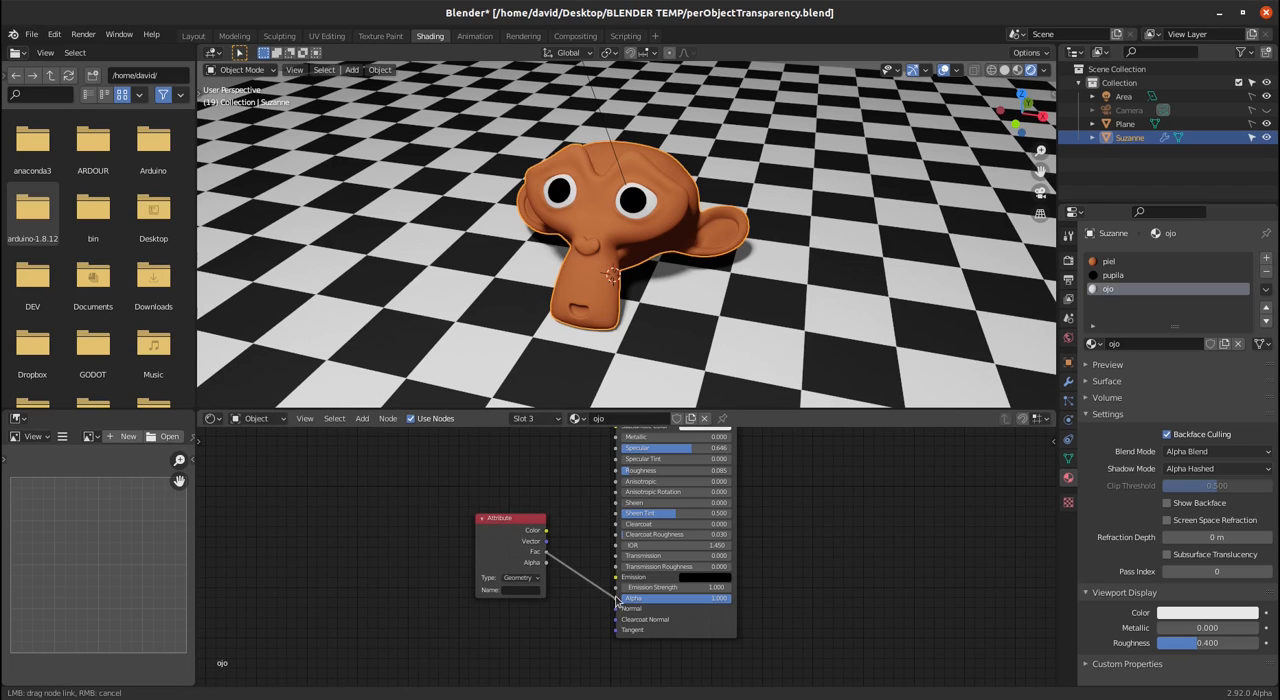
# - Set the ojo material's Attribute node to type Object with the name transparency
pyautogui.click(521, 579)
pyautogui.click(517, 600)
pyautogui.click(513, 590)
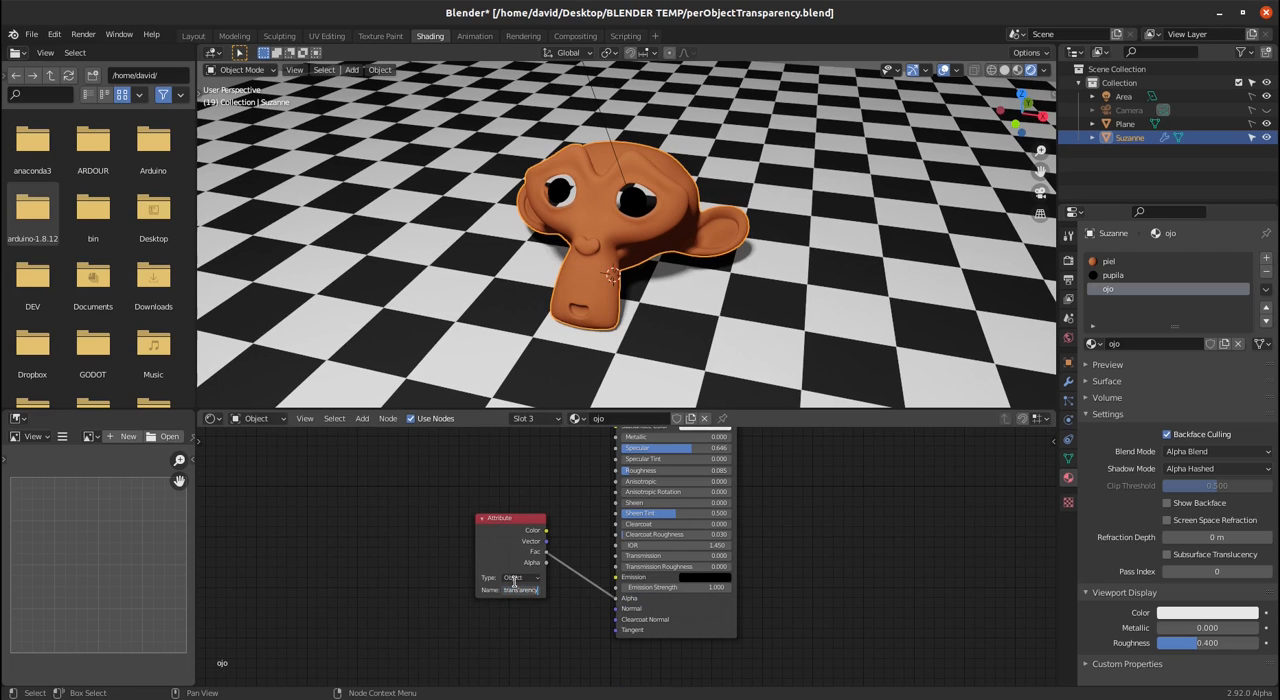
pyautogui.press('Left')
pyautogui.press('Left')
pyautogui.press('Left')
pyautogui.press('Left')
pyautogui.press('Left')
pyautogui.press('Left')
pyautogui.press('Return')
# - Copy the Attribute node into the pupila and piel materials and connect its Fac output to Alpha in each
pyautogui.click(507, 531)
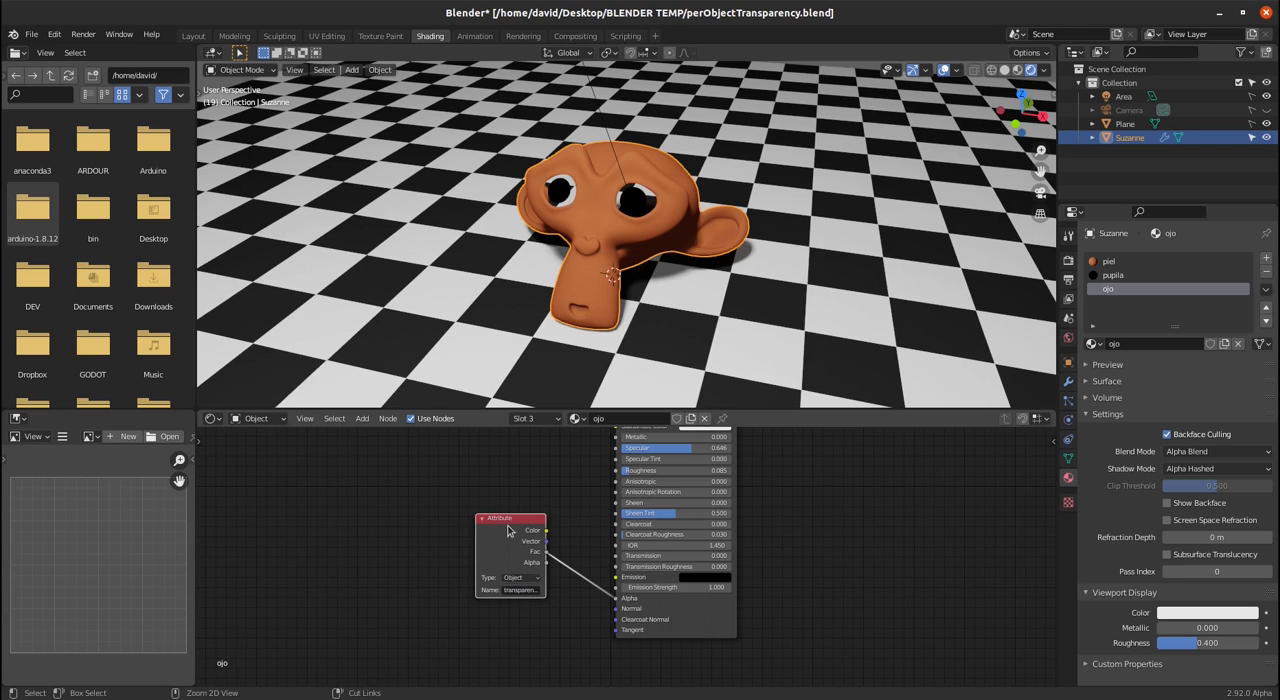
pyautogui.click(1112, 275)
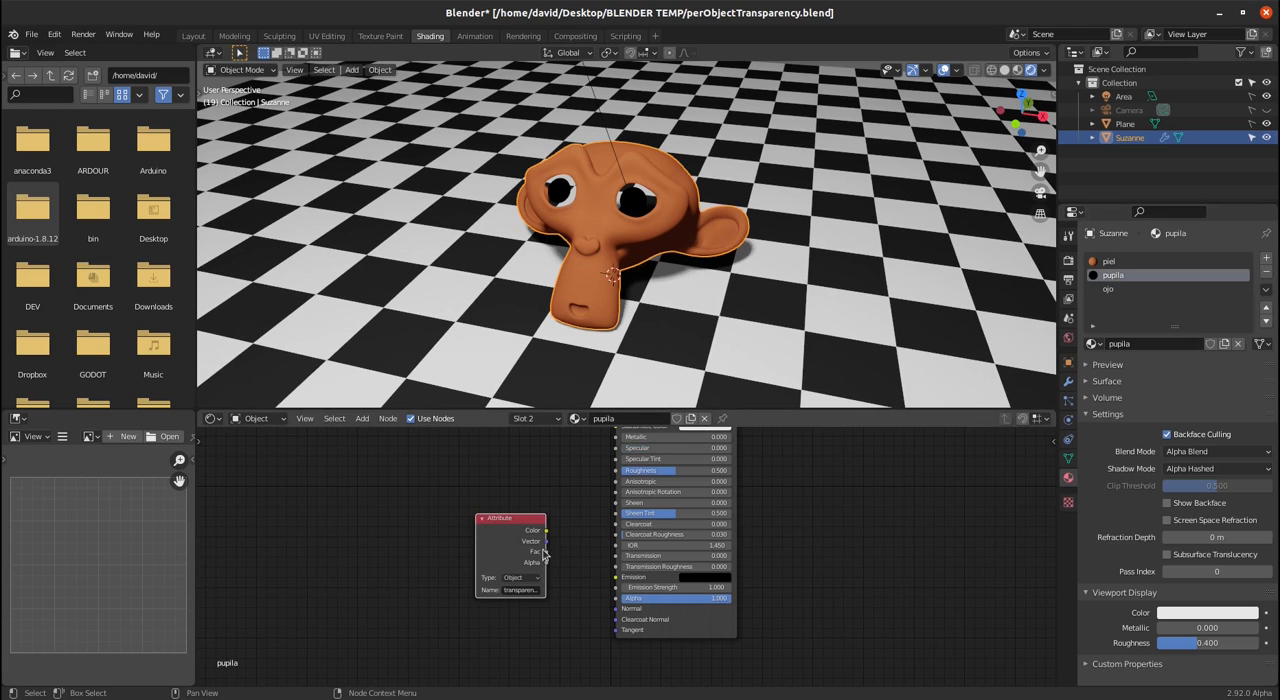
pyautogui.moveTo(545, 552); pyautogui.dragTo(656, 590)
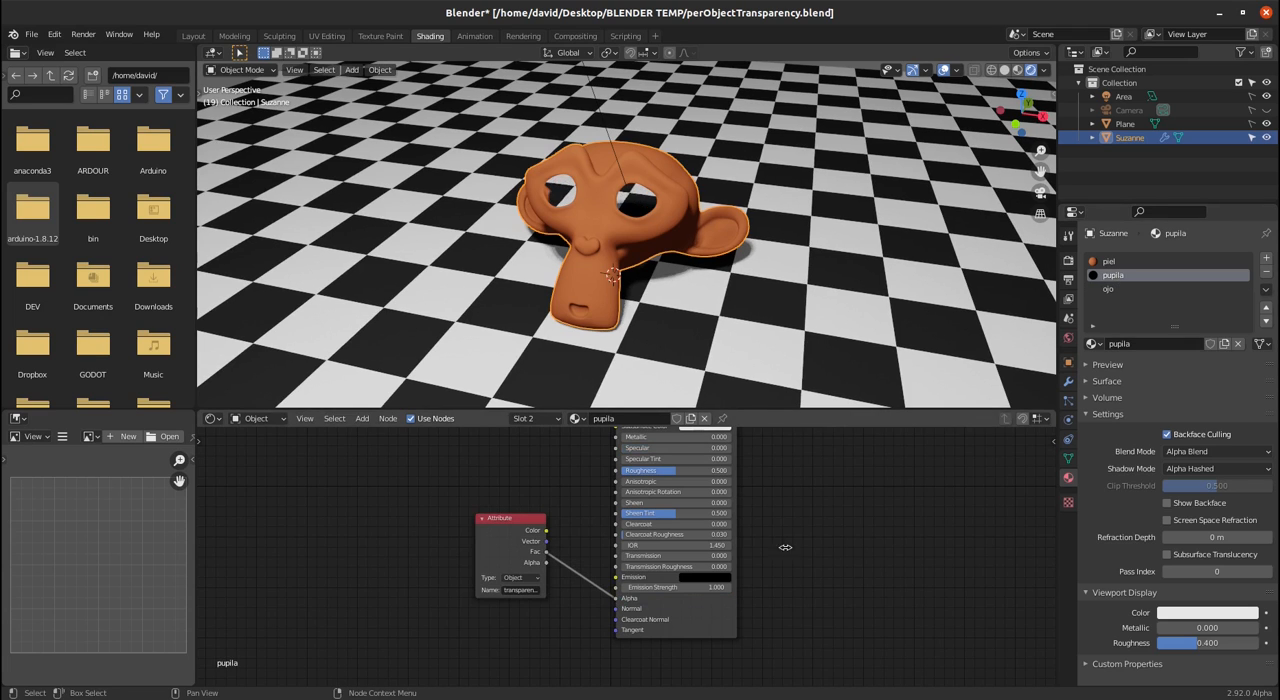
pyautogui.click(1133, 262)
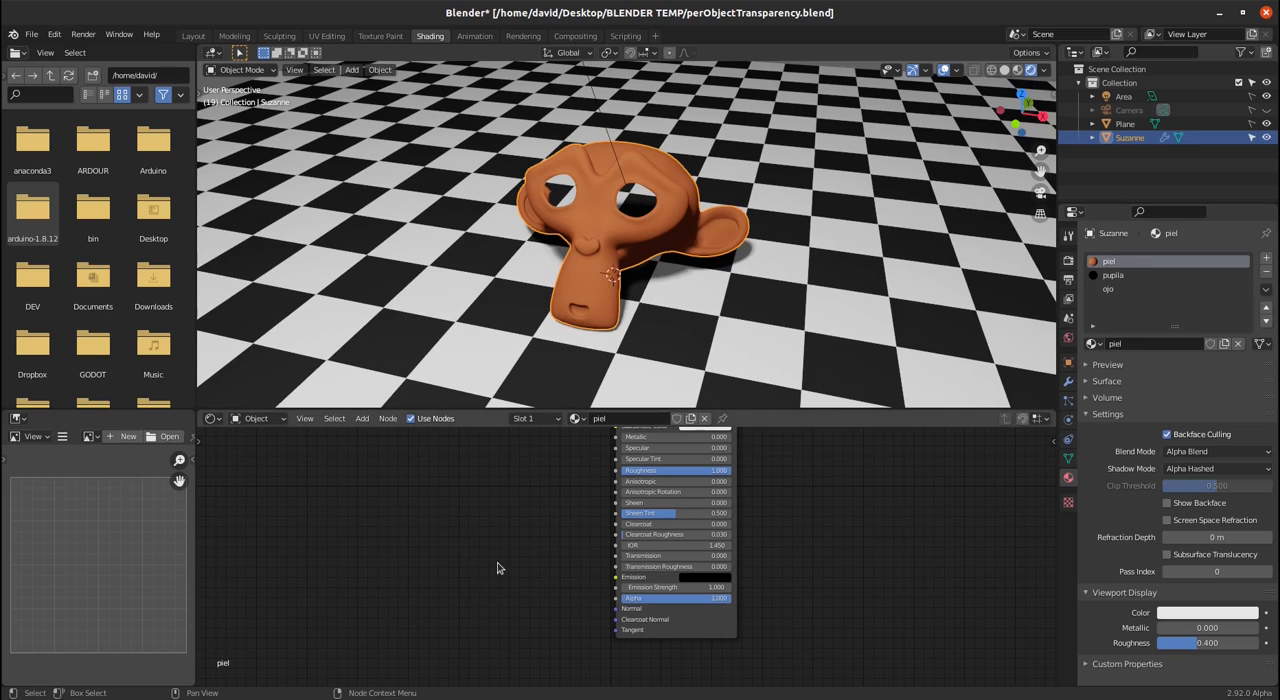
pyautogui.moveTo(546, 553); pyautogui.dragTo(615, 599)
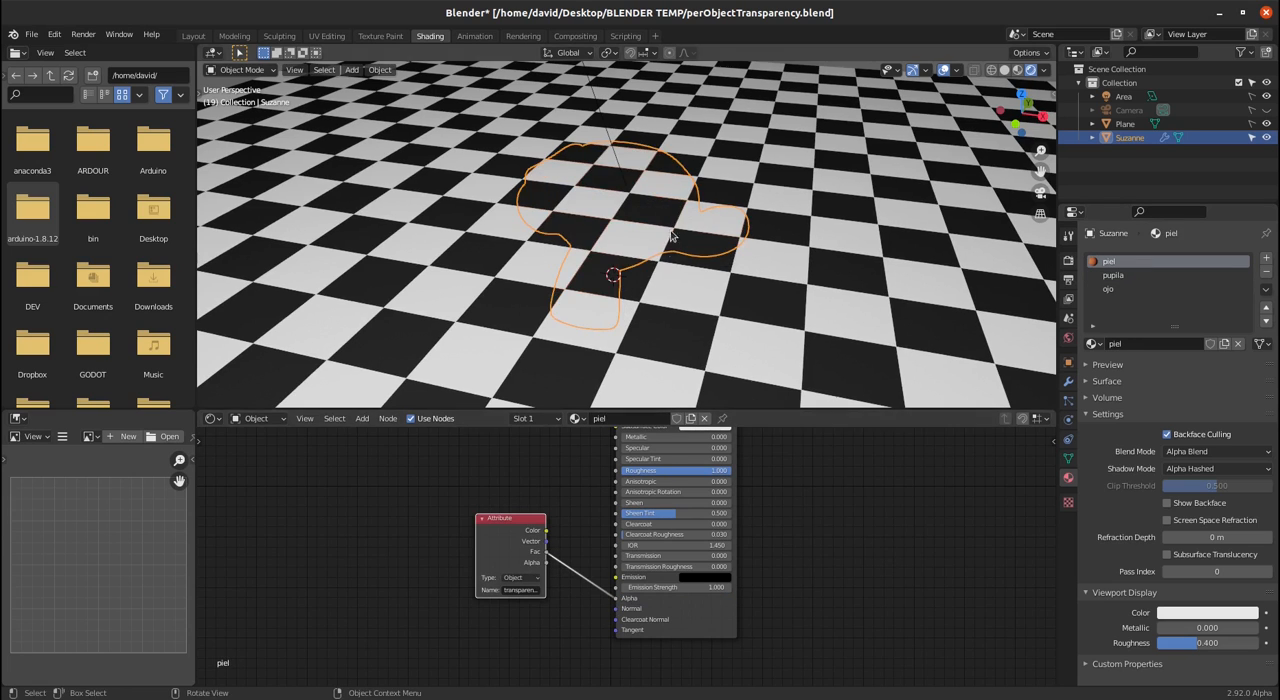
# - Add a custom property named transparency to the Suzanne object and try out its value on the model
pyautogui.click(1068, 362)
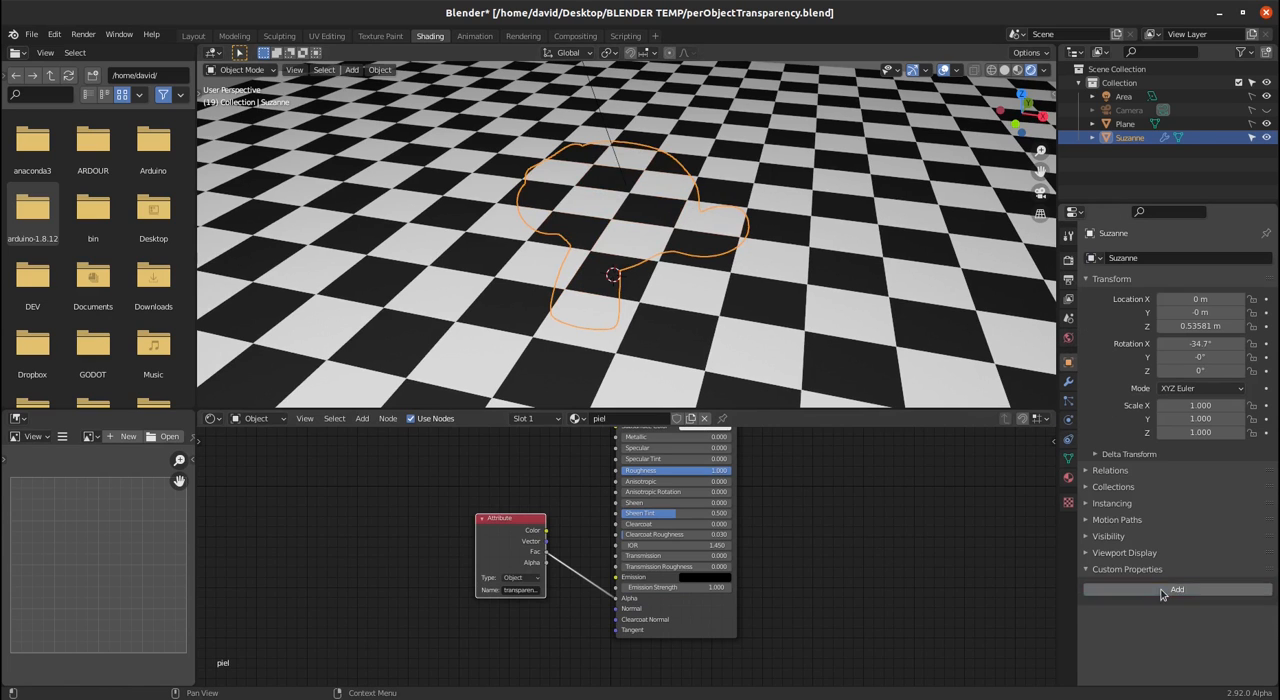
pyautogui.click(1174, 590)
pyautogui.click(1240, 619)
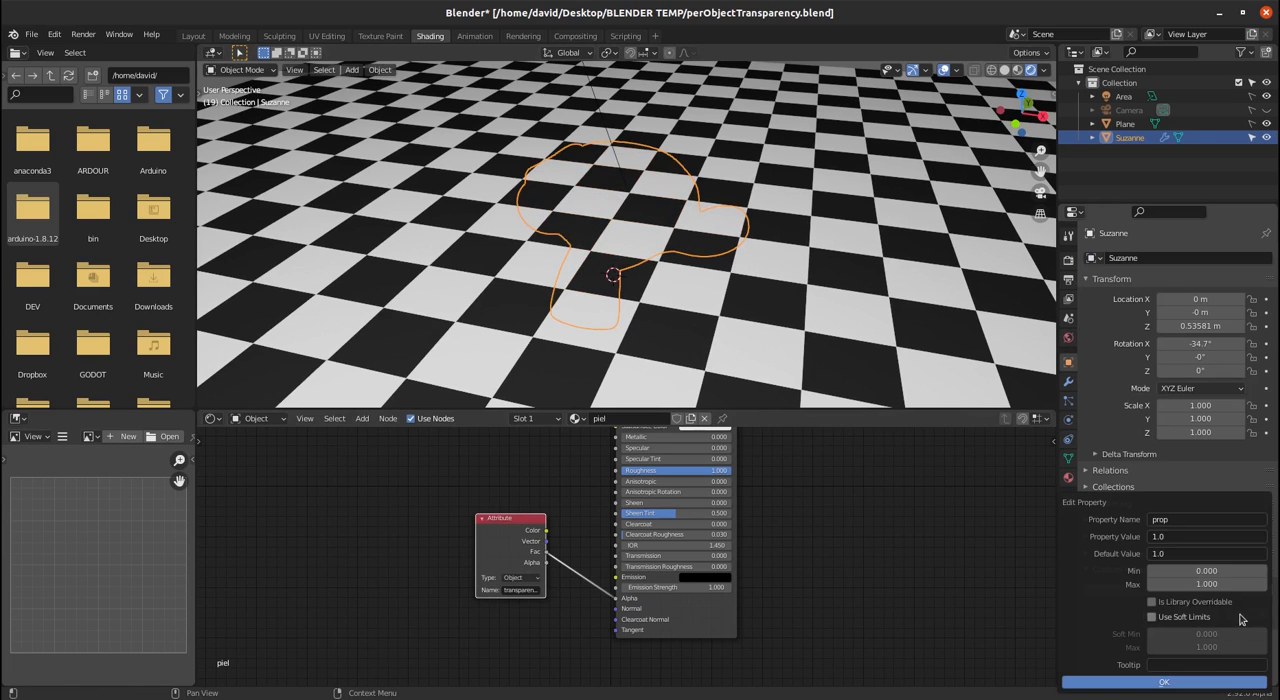
pyautogui.click(1165, 524)
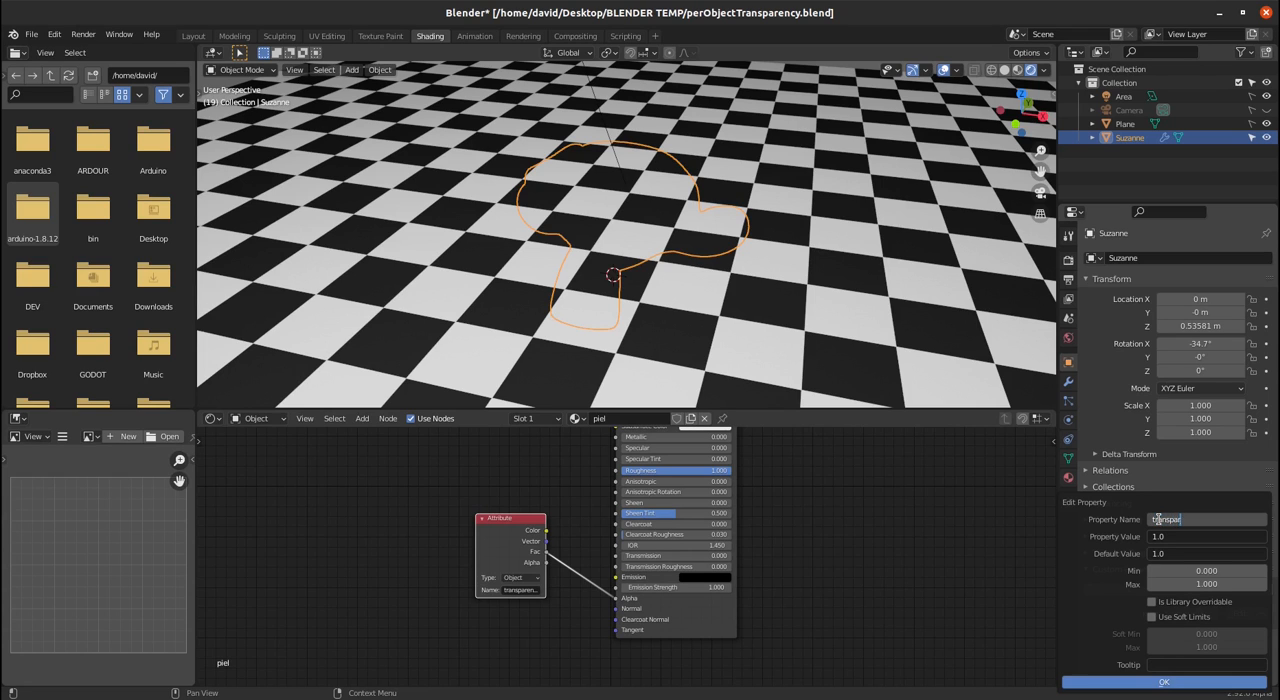
pyautogui.press('Return')
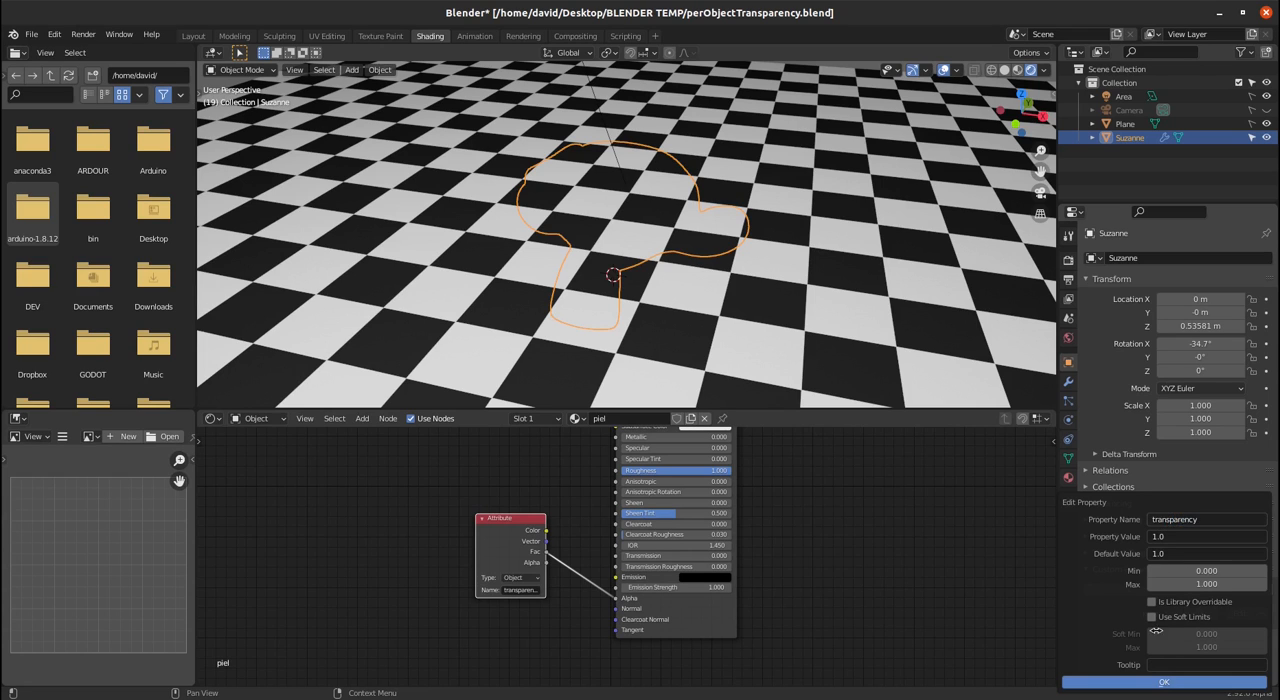
pyautogui.click(1158, 682)
pyautogui.moveTo(1191, 613)
pyautogui.mouseDown()
pyautogui.moveTo(1130, 613)
pyautogui.moveTo(1200, 613)
pyautogui.mouseUp()
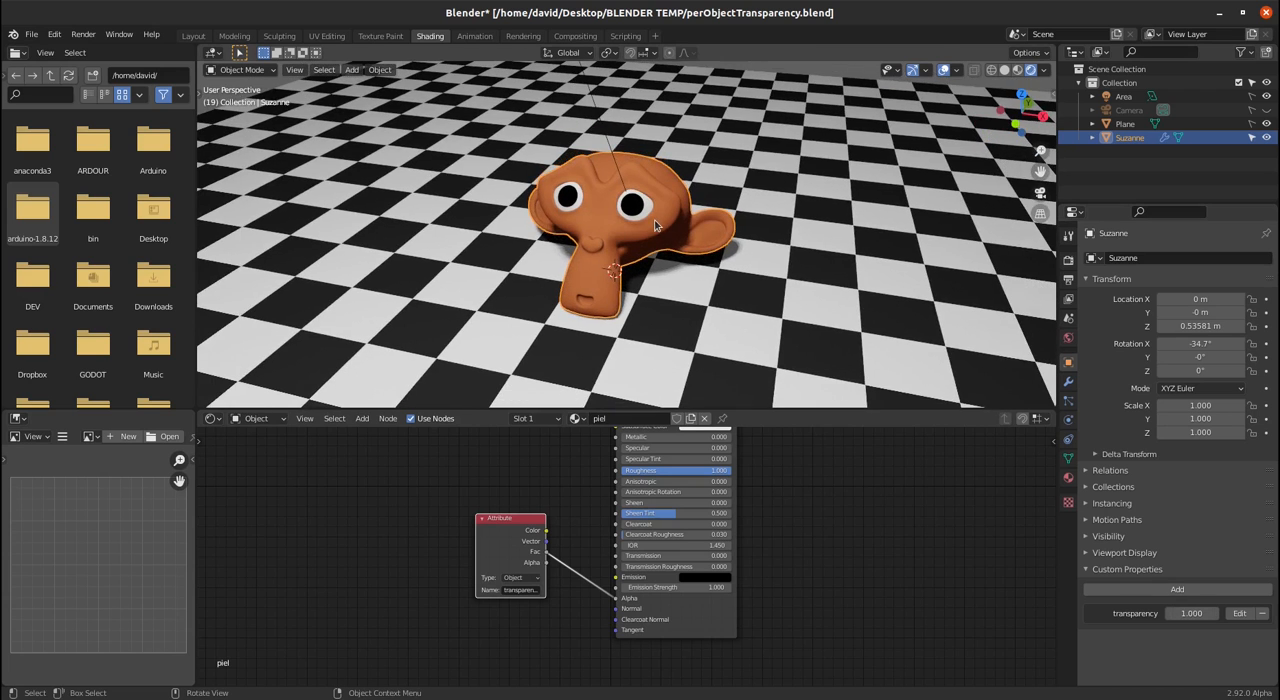
# - Duplicate Suzanne about 2.93 m along the X axis and try the copy's transparency value
pyautogui.hotkey('shift', 'd')
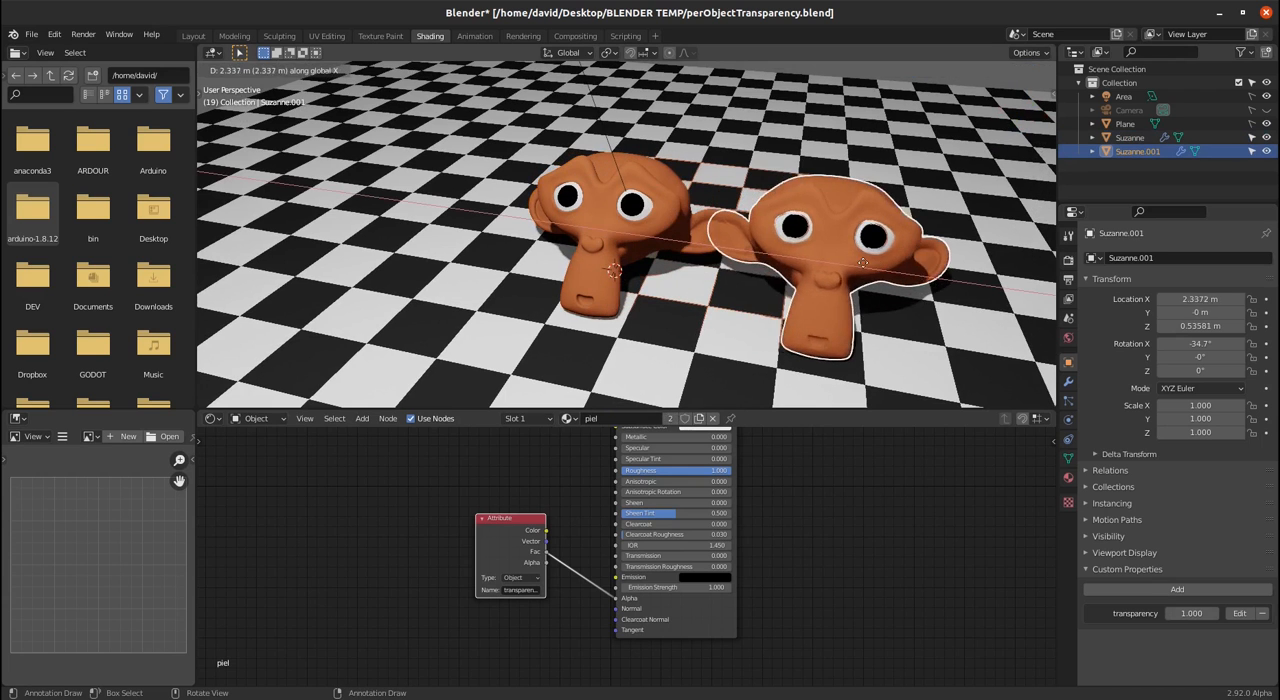
pyautogui.press('x')
pyautogui.click(916, 272)
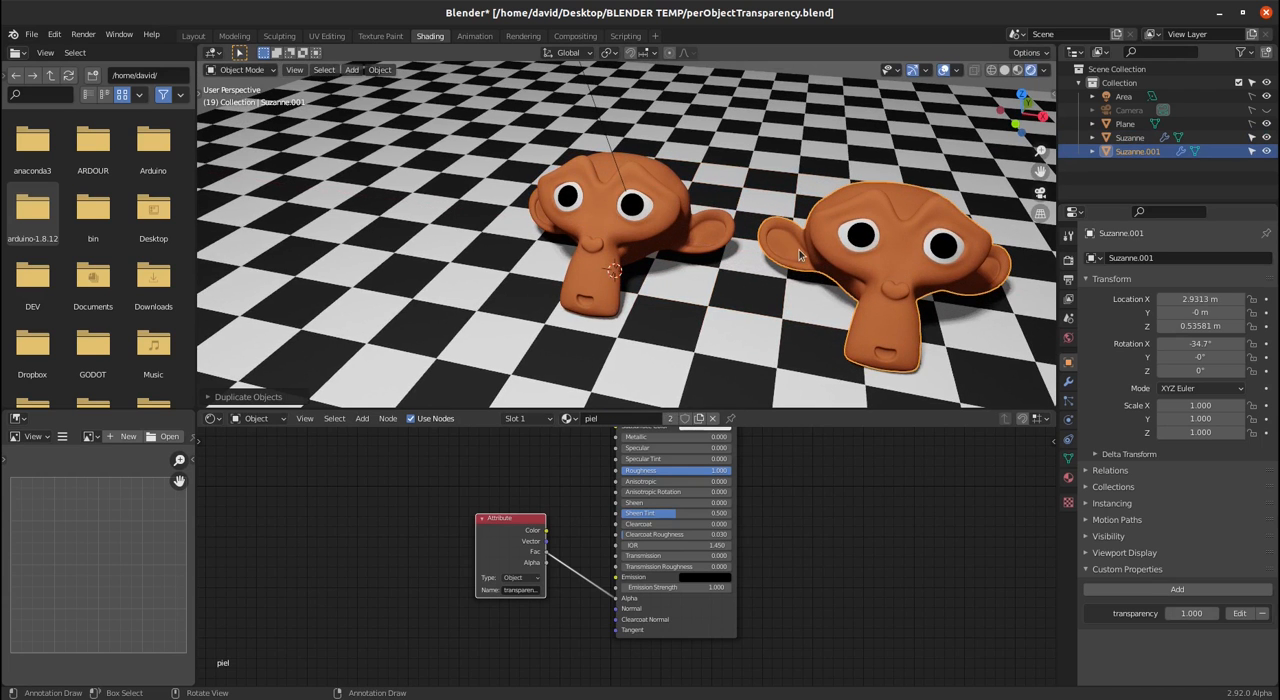
pyautogui.moveTo(1191, 611)
pyautogui.mouseDown()
pyautogui.moveTo(1080, 611)
pyautogui.moveTo(1191, 611)
pyautogui.mouseUp()
pyautogui.moveTo(832, 248); pyautogui.dragTo(563, 199, button='middle')
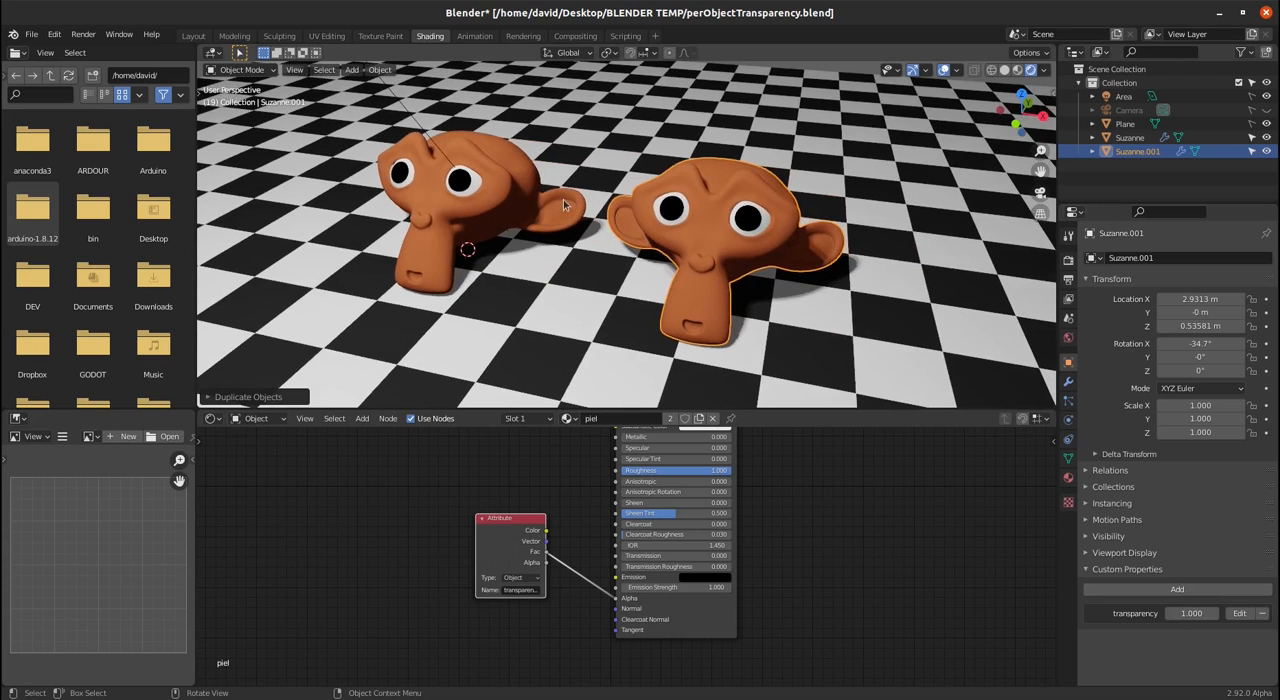
# - Switch to the Animation workspace and show the 3D viewport in Rendered shading with both monkey heads in view
pyautogui.click(475, 36)
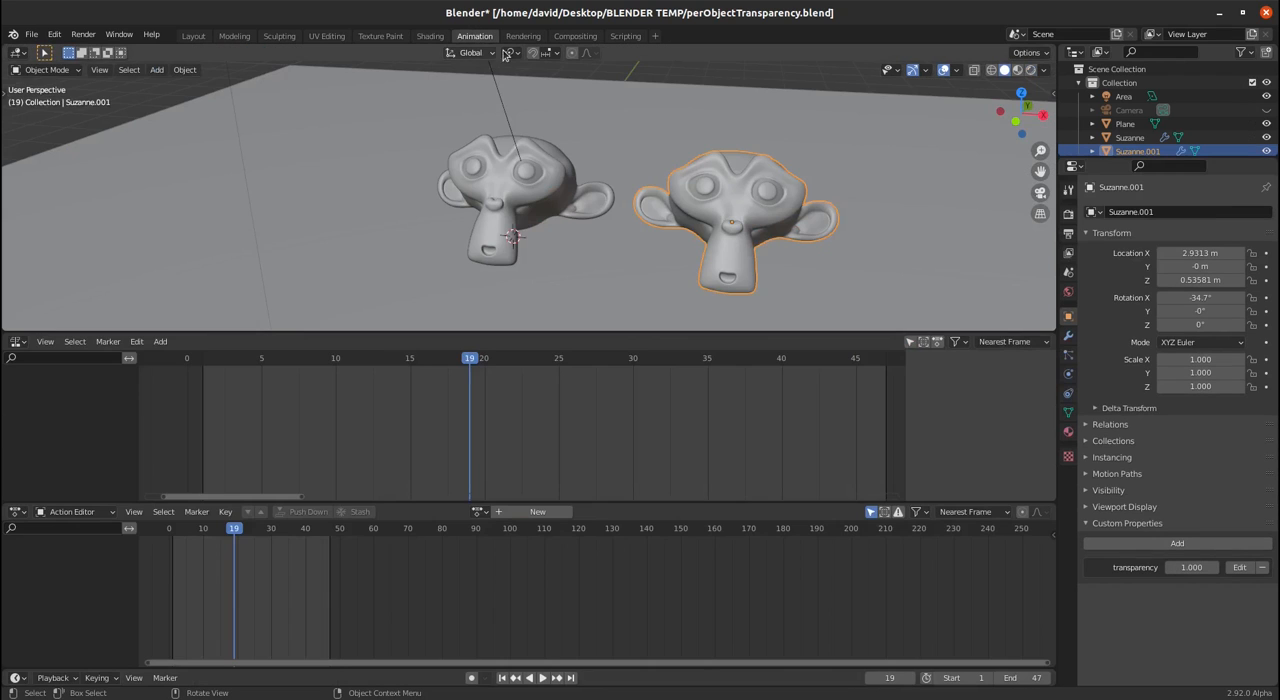
pyautogui.click(1030, 71)
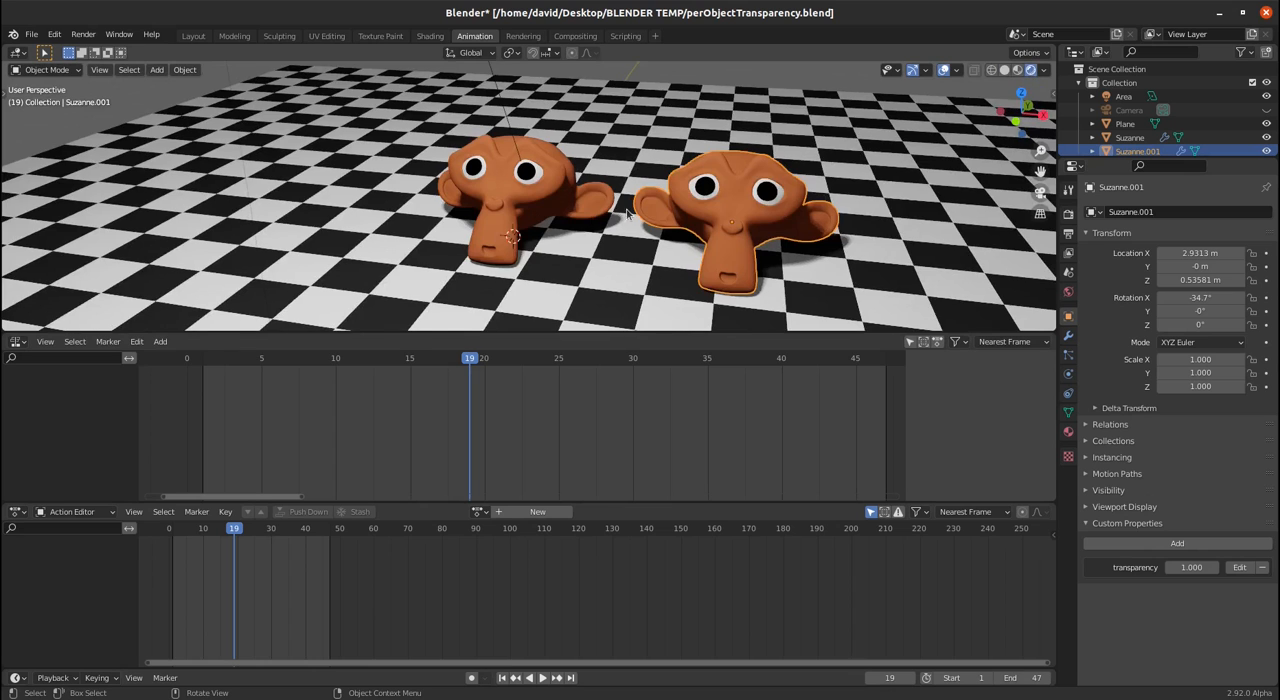
pyautogui.scroll(2, 626, 211)
pyautogui.keyDown('shift'); pyautogui.moveTo(698, 272); pyautogui.dragTo(601, 231, button='middle'); pyautogui.keyUp('shift')
pyautogui.scroll(-1, 601, 231)
pyautogui.scroll(-1, 601, 231)
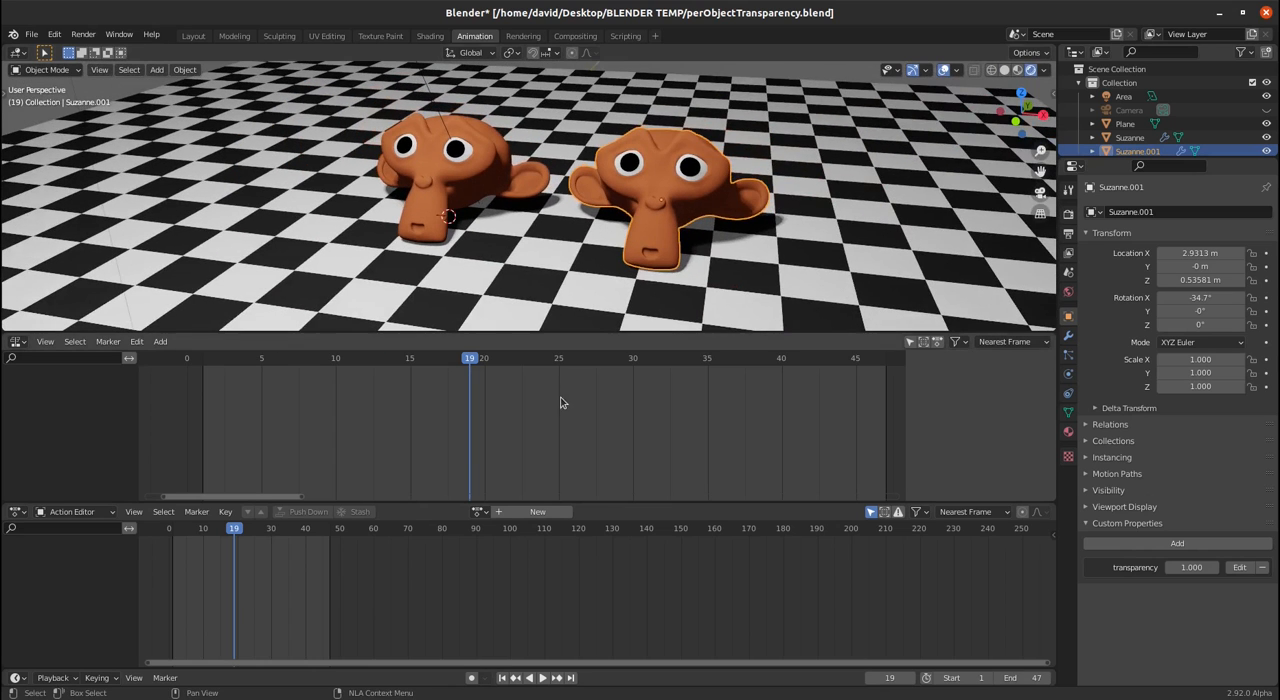
# - Select the original Suzanne and keyframe its transparency property at 0.080 on frame 1
pyautogui.moveTo(236, 528); pyautogui.dragTo(168, 531)
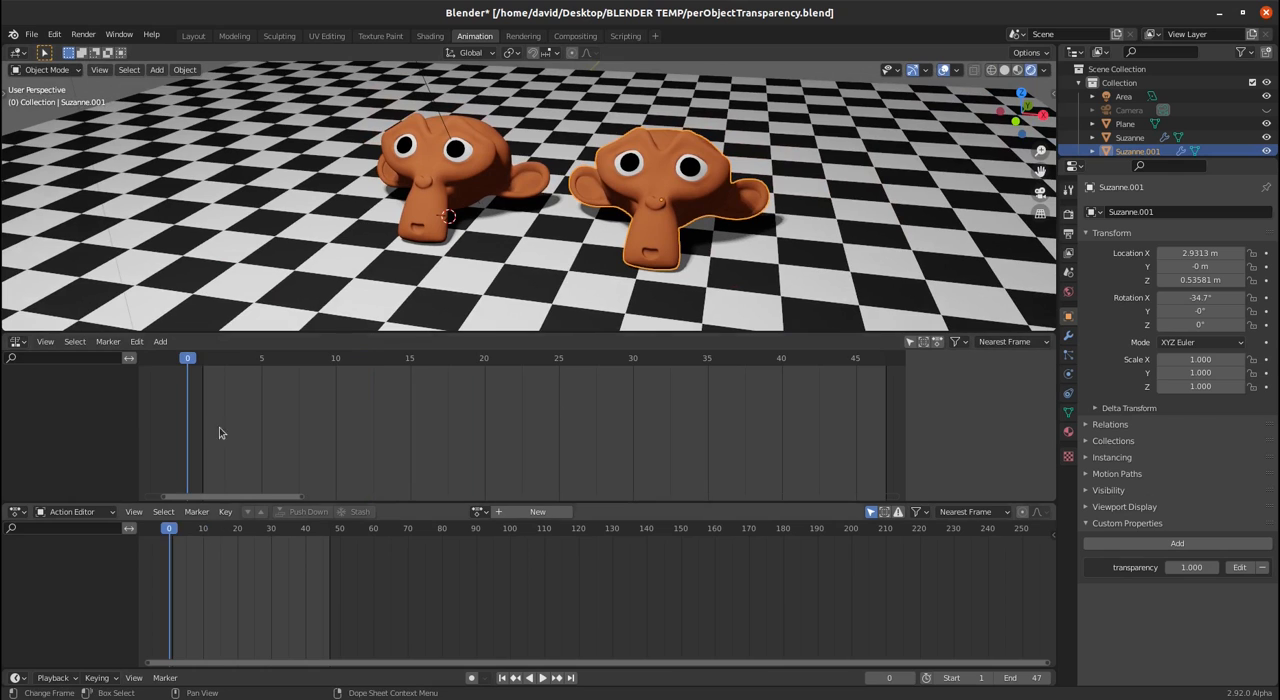
pyautogui.click(447, 181)
pyautogui.press('Right')
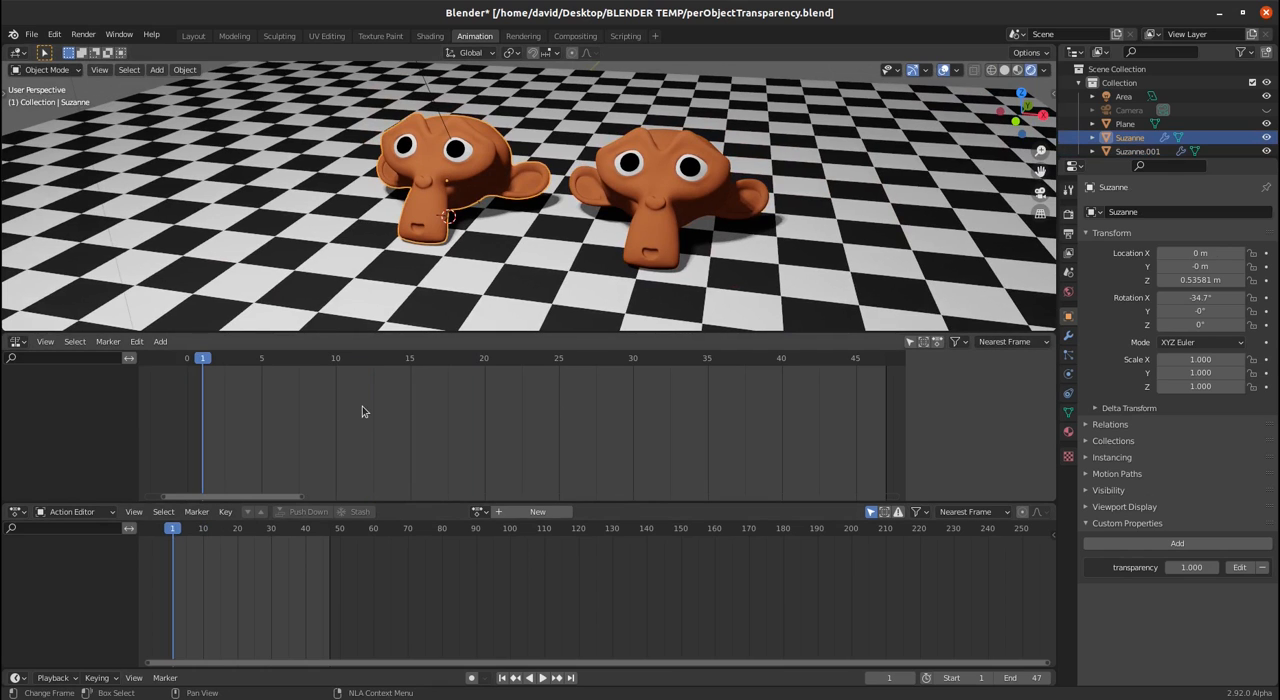
pyautogui.moveTo(1192, 567); pyautogui.dragTo(1090, 567)
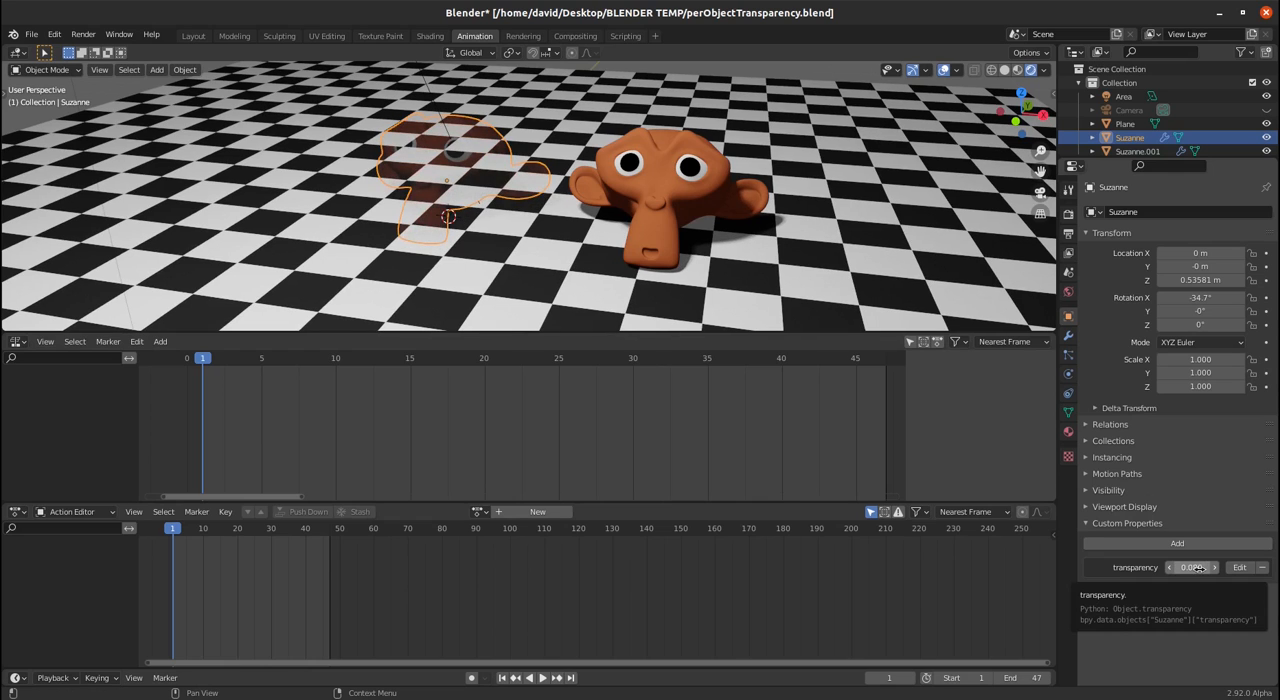
pyautogui.press('i')
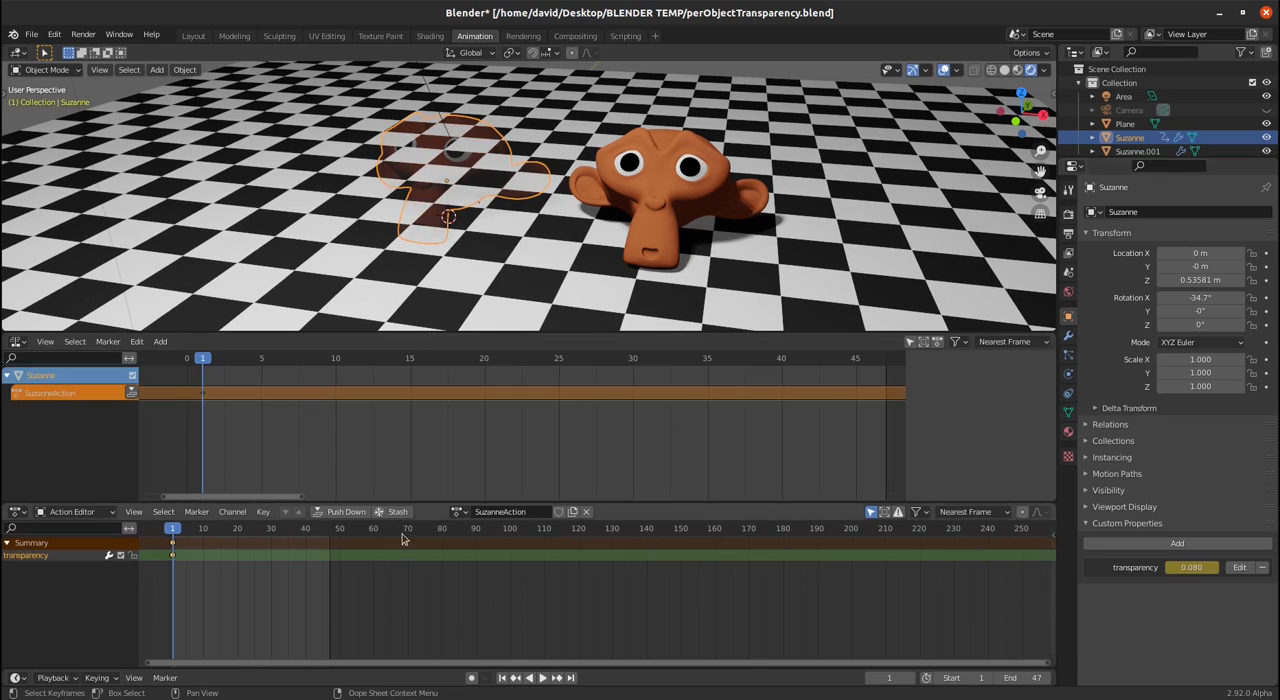
# - Keyframe Suzanne's transparency property at 1 on frame 10
pyautogui.click(205, 531)
pyautogui.click(1191, 567)
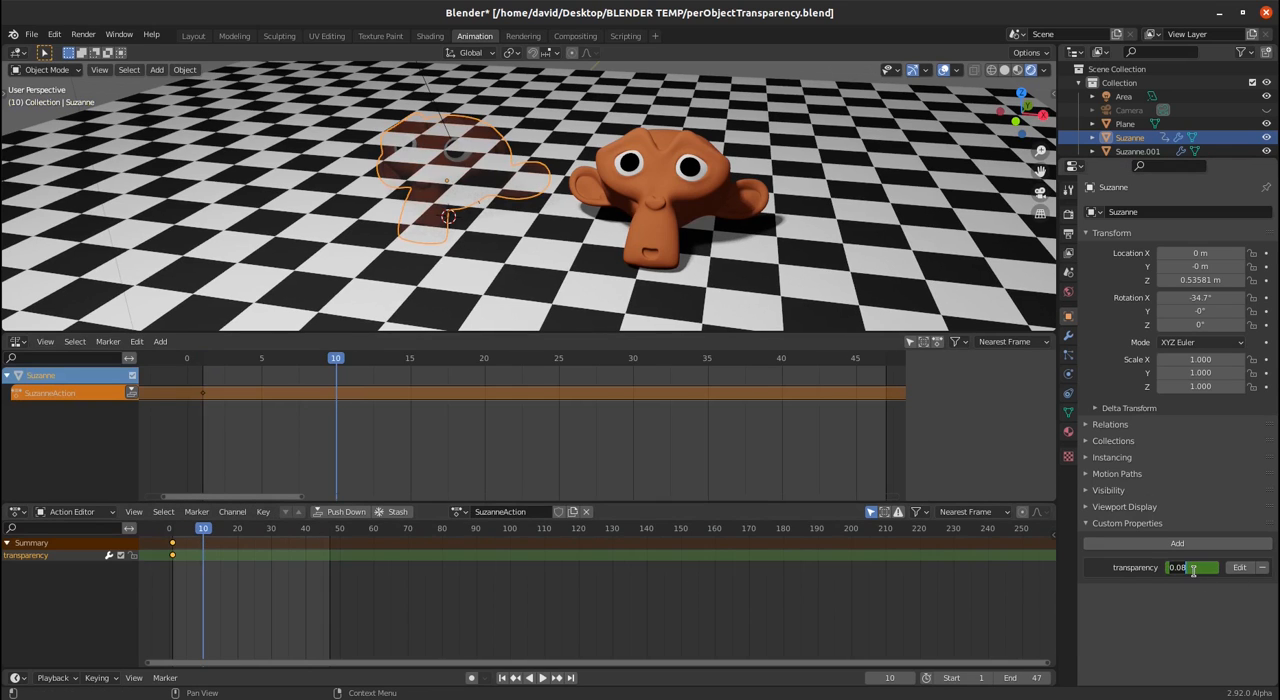
pyautogui.write('1')
pyautogui.press('Return')
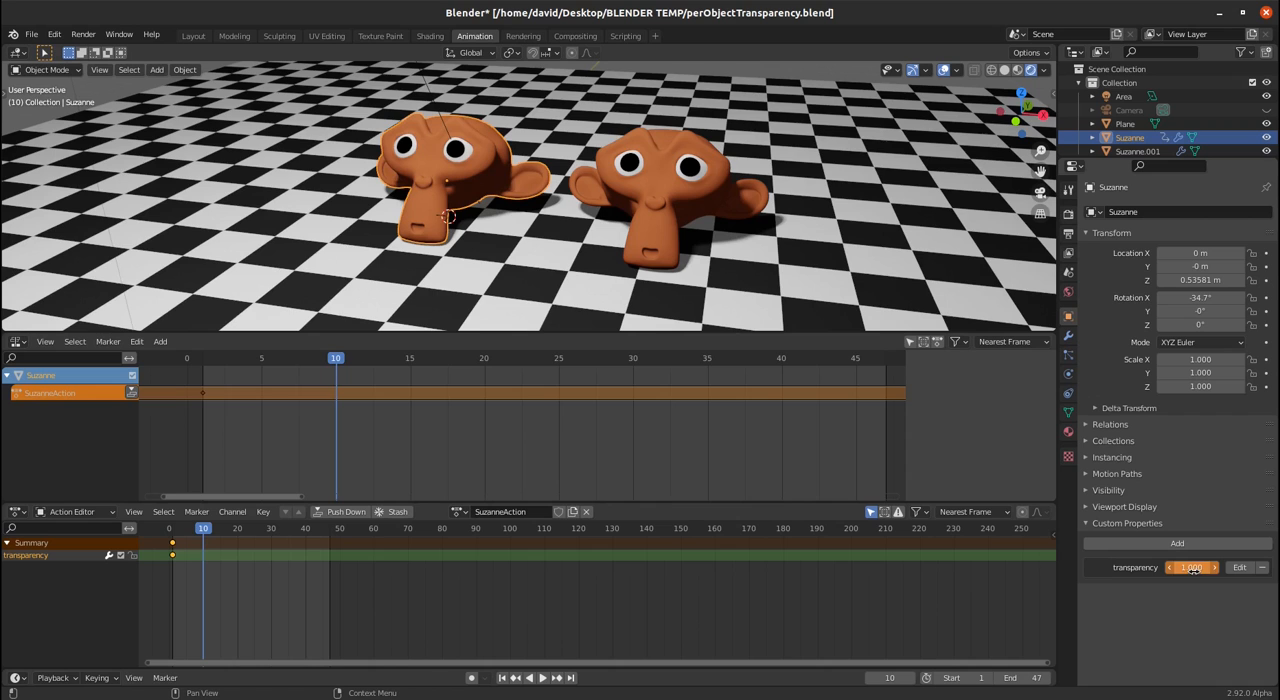
pyautogui.press('i')
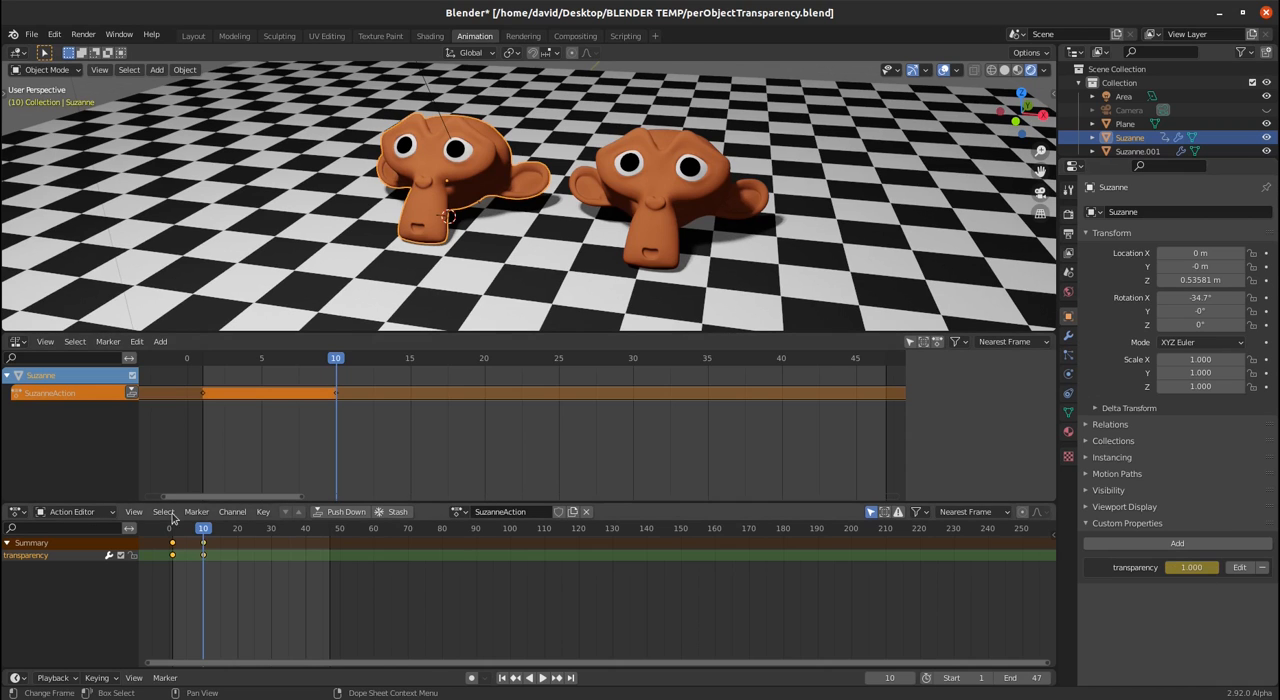
# - Replace Suzanne's transparency keyframe on frame 1 with a value of 0 and scrub through the fade
pyautogui.moveTo(203, 528); pyautogui.dragTo(173, 540)
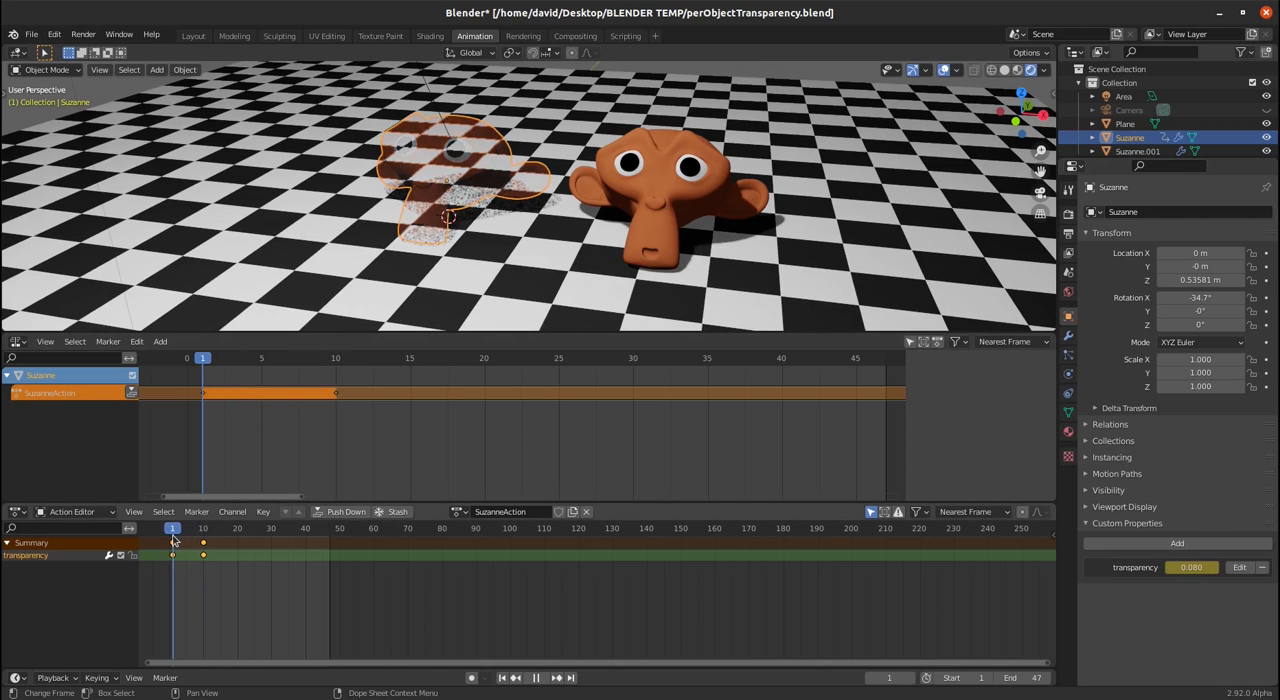
pyautogui.moveTo(1208, 562); pyautogui.dragTo(1176, 562)
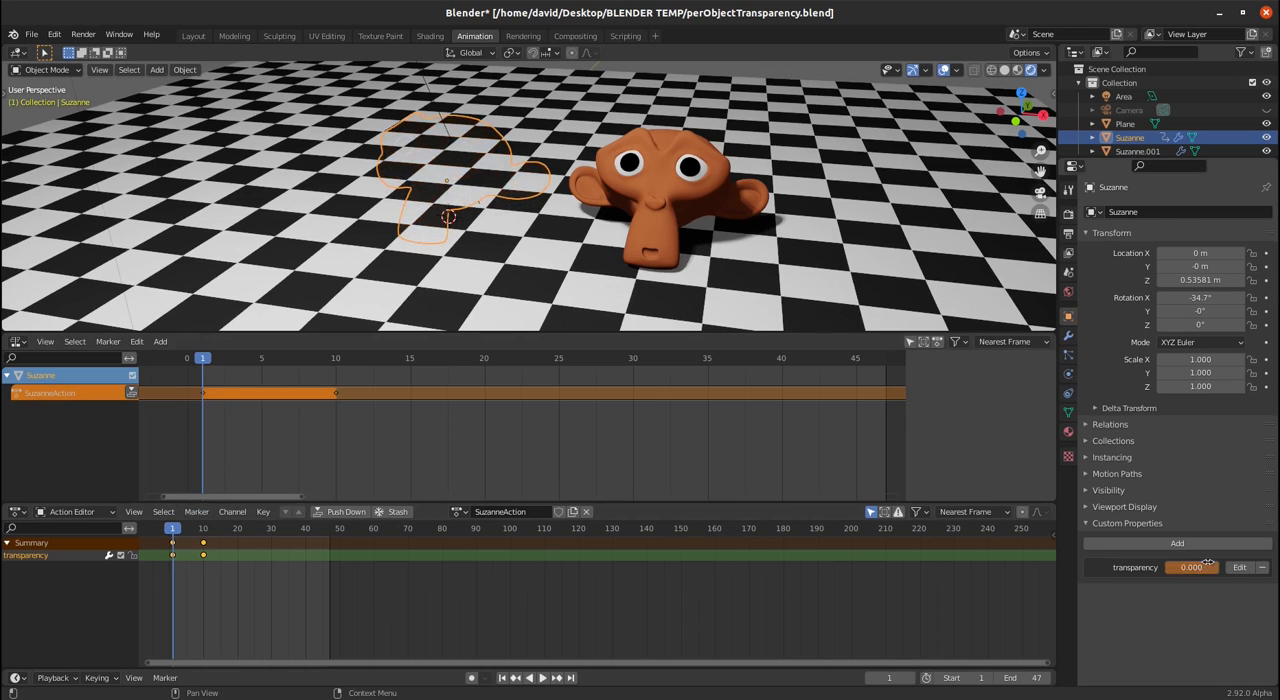
pyautogui.press('i')
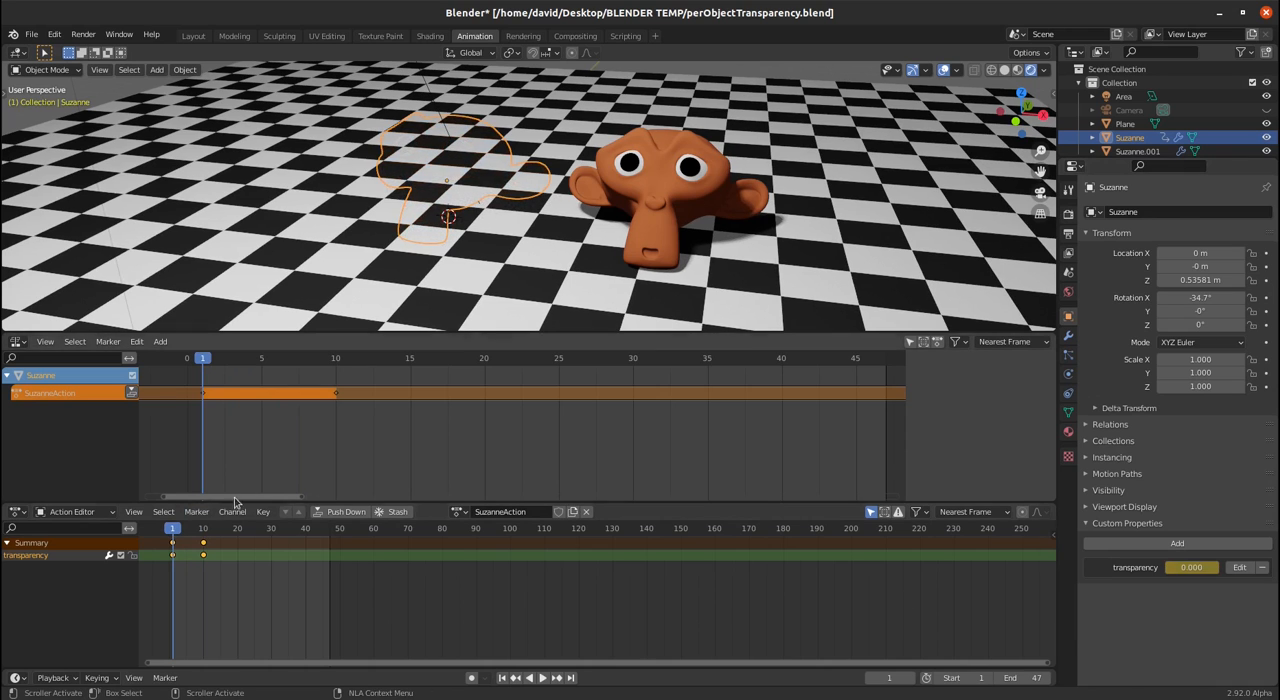
pyautogui.moveTo(183, 530)
pyautogui.mouseDown()
pyautogui.moveTo(205, 534)
pyautogui.moveTo(173, 540)
pyautogui.mouseUp()
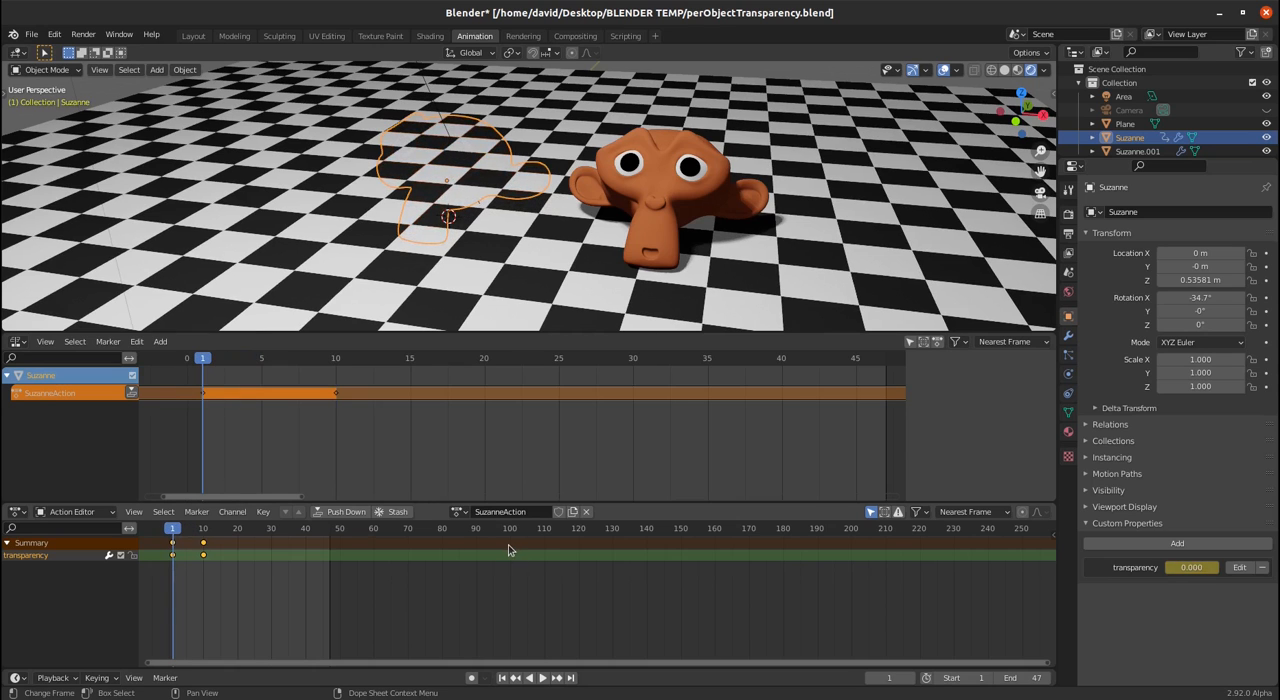
# - Rename Suzanne's action as Fade In, push it down to an NLA strip and enlarge the NLA editor
pyautogui.doubleClick(514, 512)
pyautogui.write('Fade In')
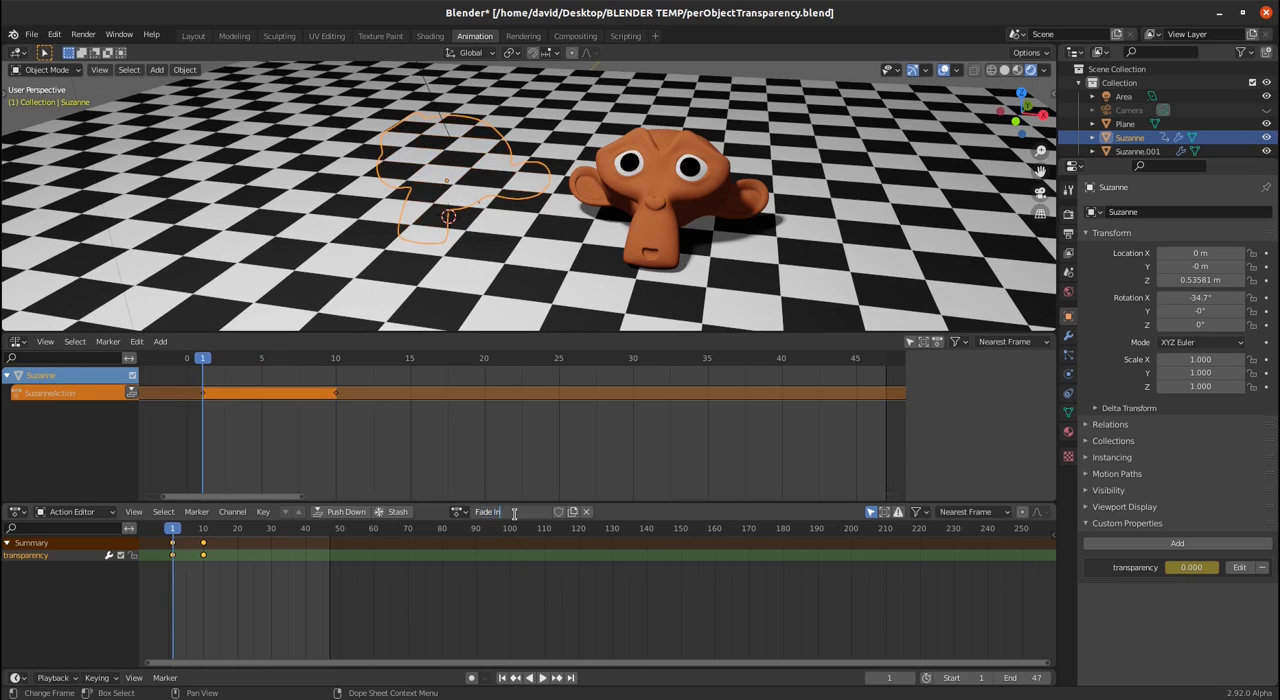
pyautogui.press('Return')
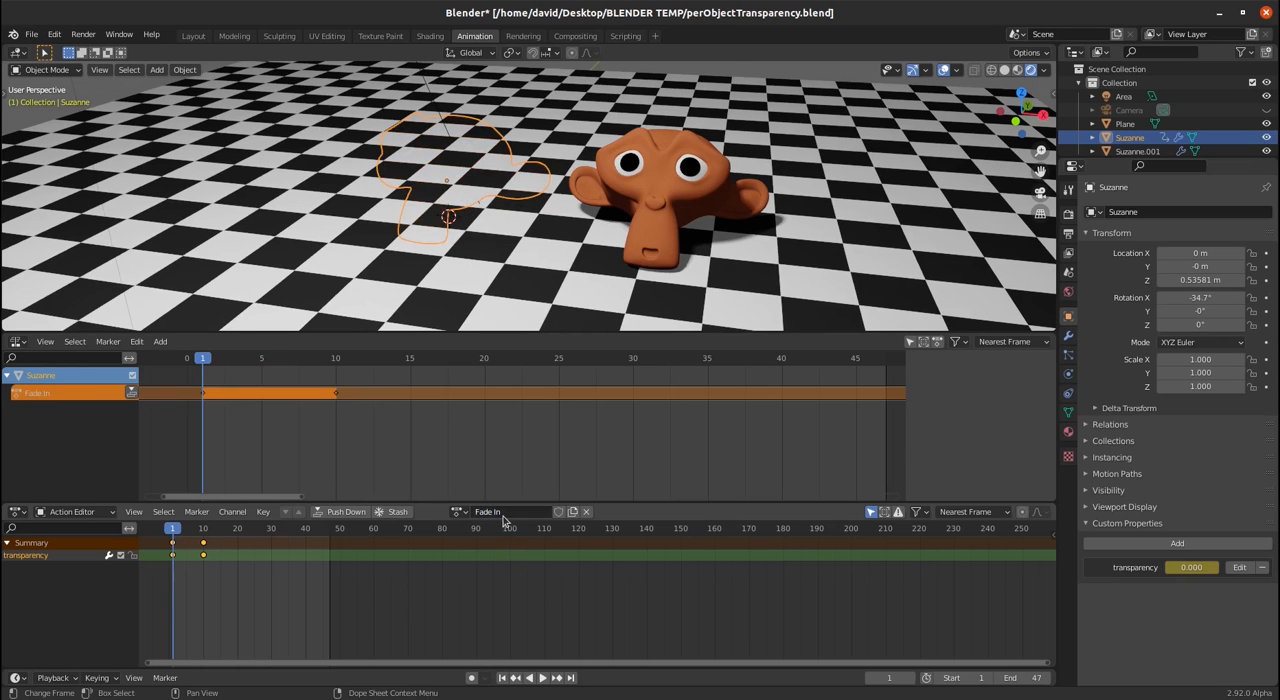
pyautogui.click(340, 512)
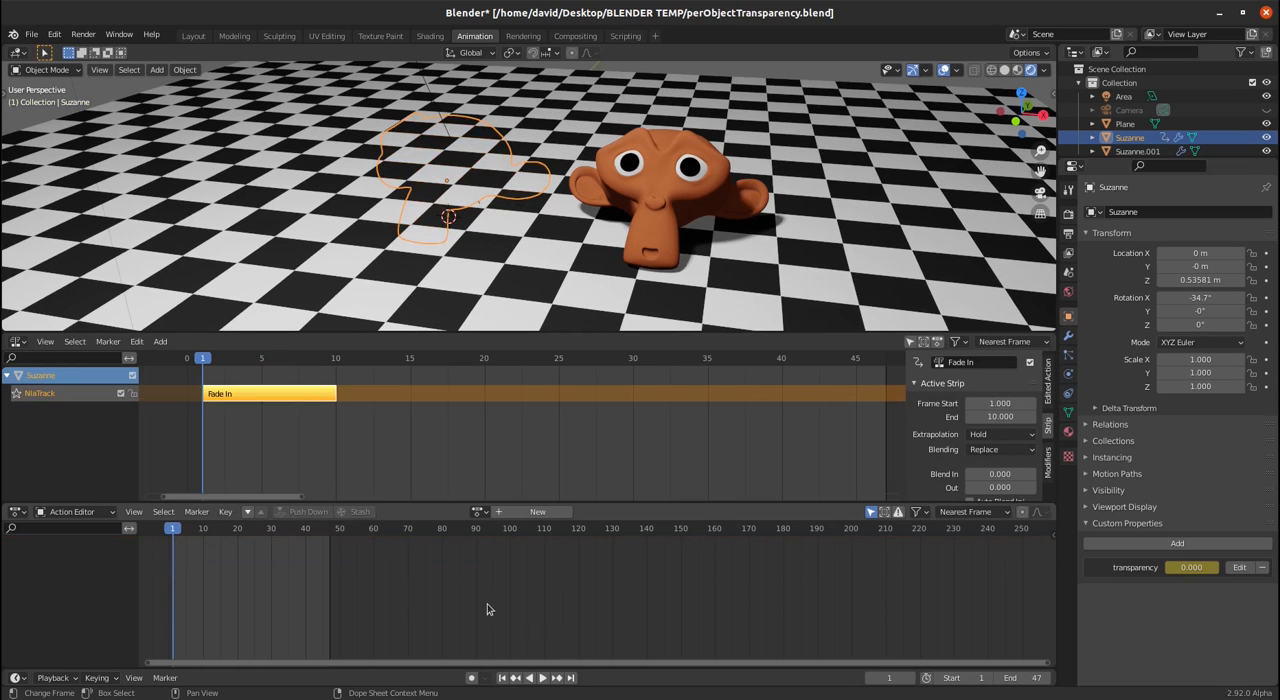
pyautogui.moveTo(436, 503); pyautogui.dragTo(420, 586)
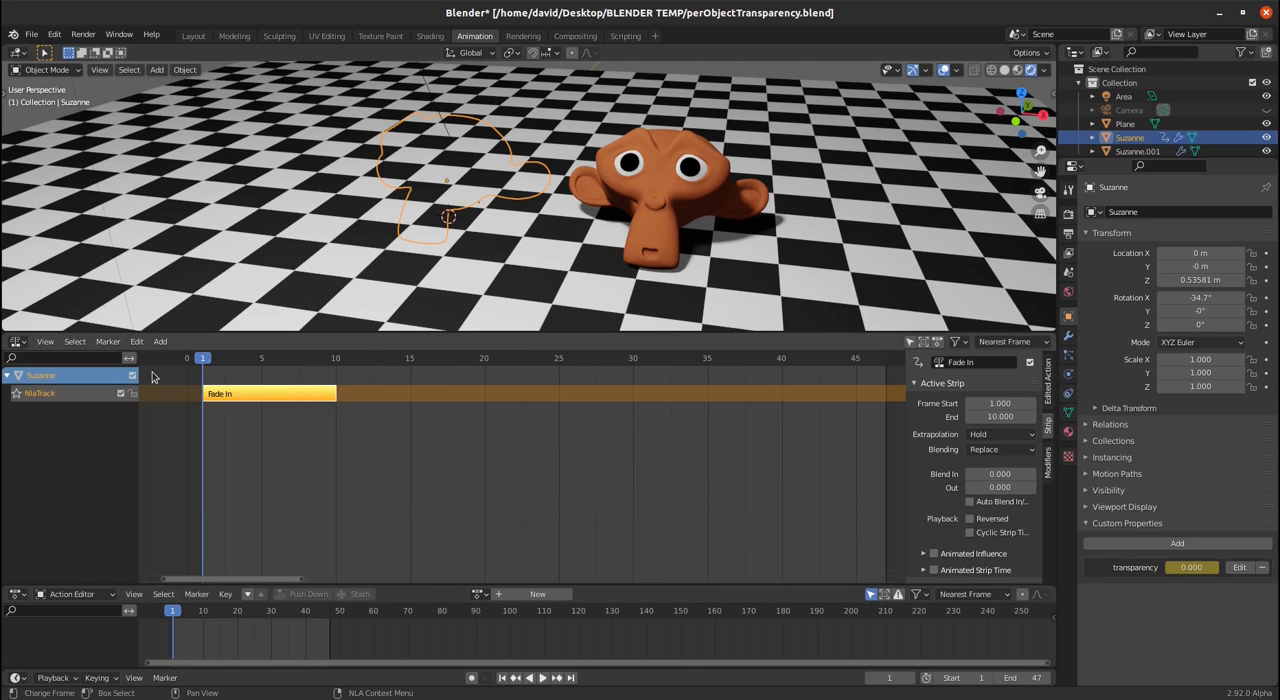
# - Add an NLA track to the duplicate Suzanne and place the Fade In action on it as a strip starting at frame 1
pyautogui.click(650, 196)
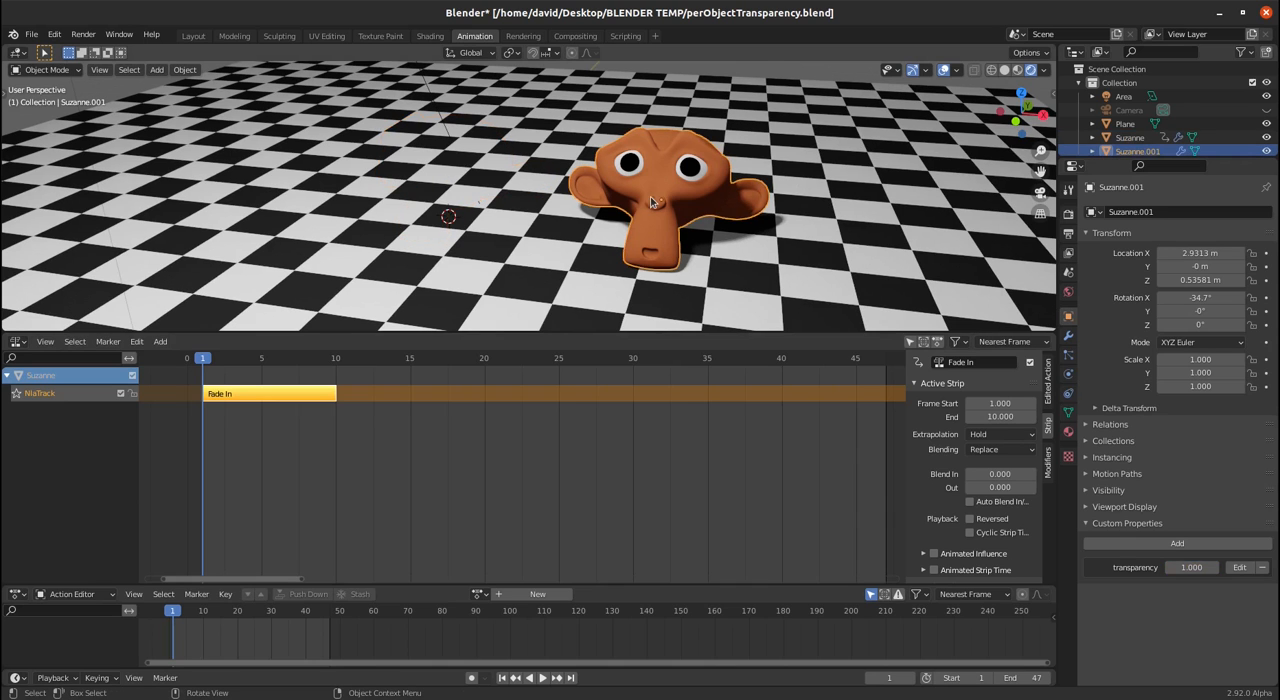
pyautogui.click(160, 341)
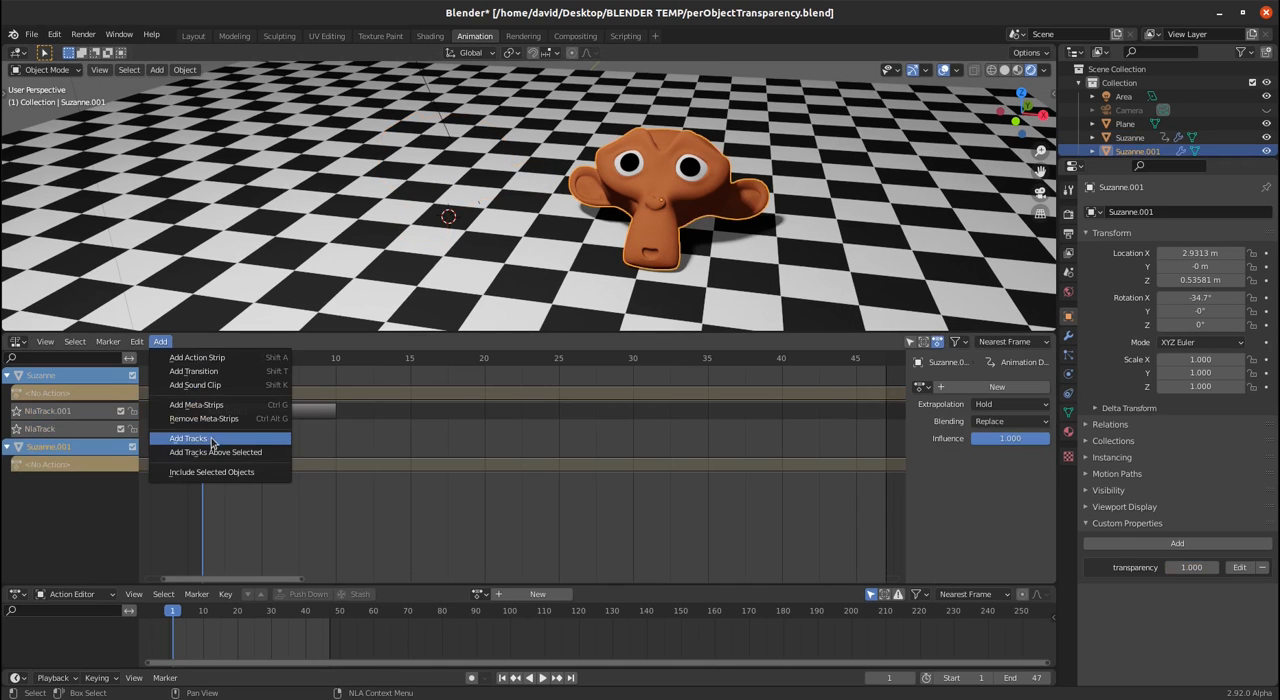
pyautogui.click(213, 440)
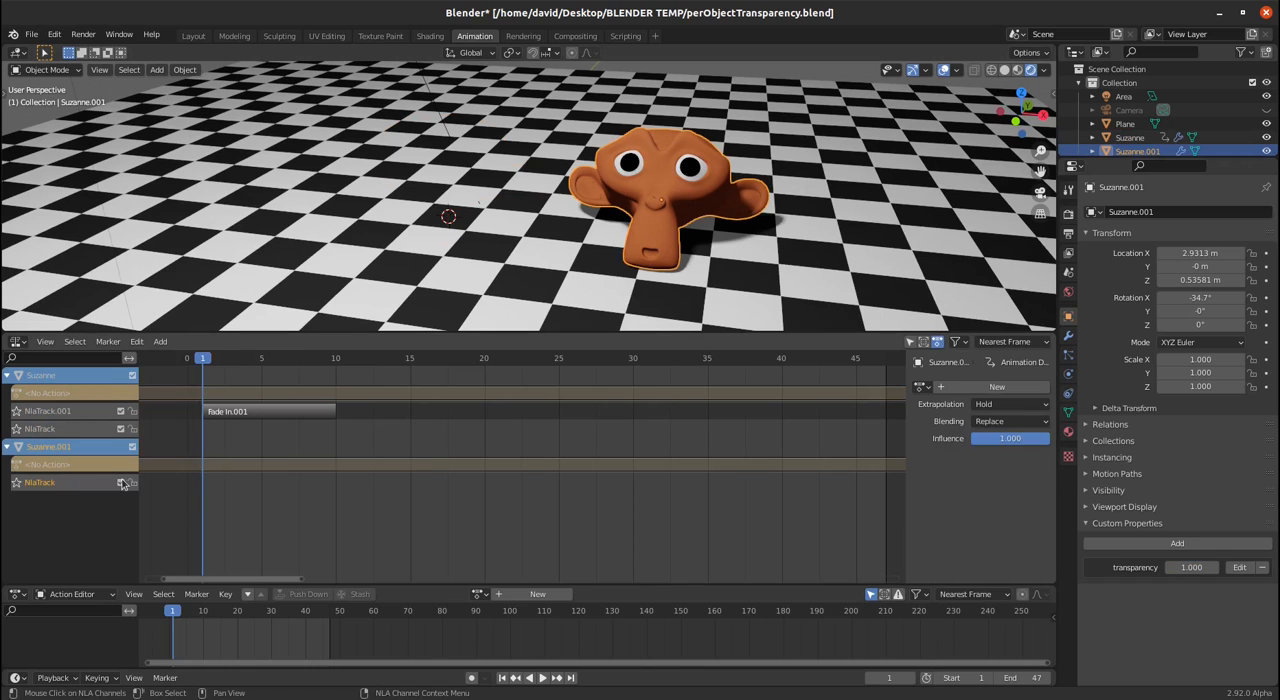
pyautogui.click(55, 488)
pyautogui.hotkey('shift', 'a')
pyautogui.click(231, 506)
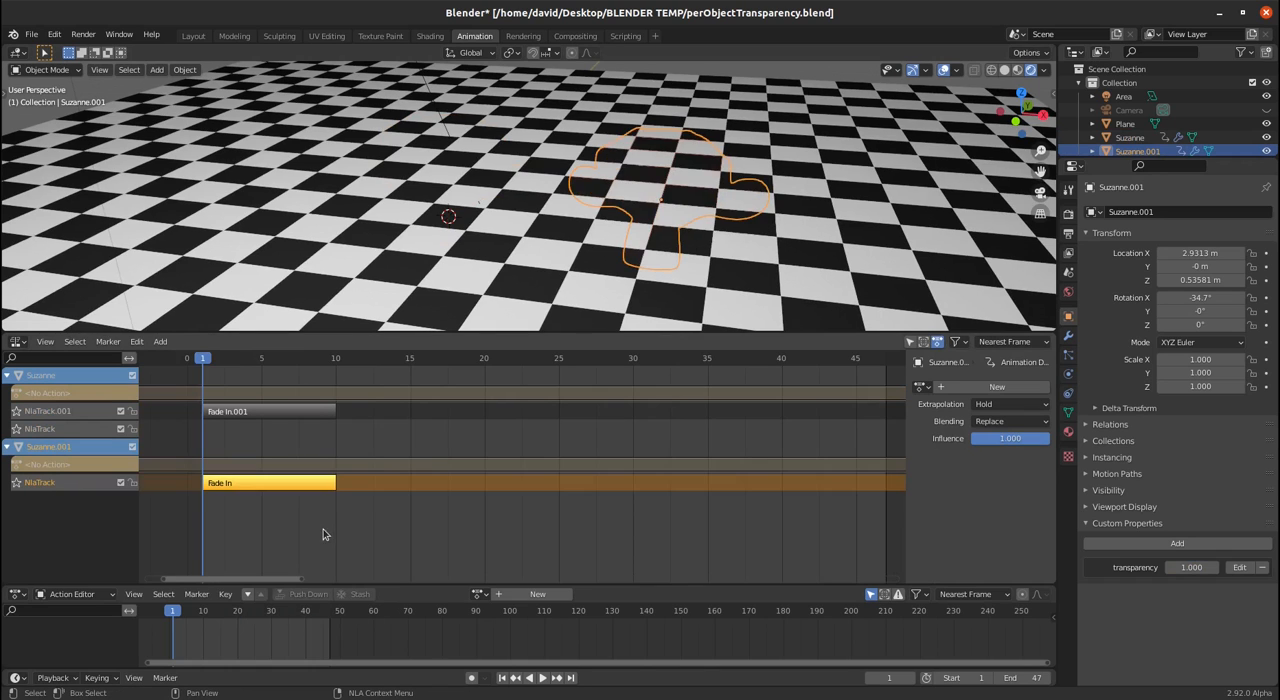
# - Hide the empty action rows in the NLA editor and delete the original Suzanne's empty NlaTrack
pyautogui.click(938, 343)
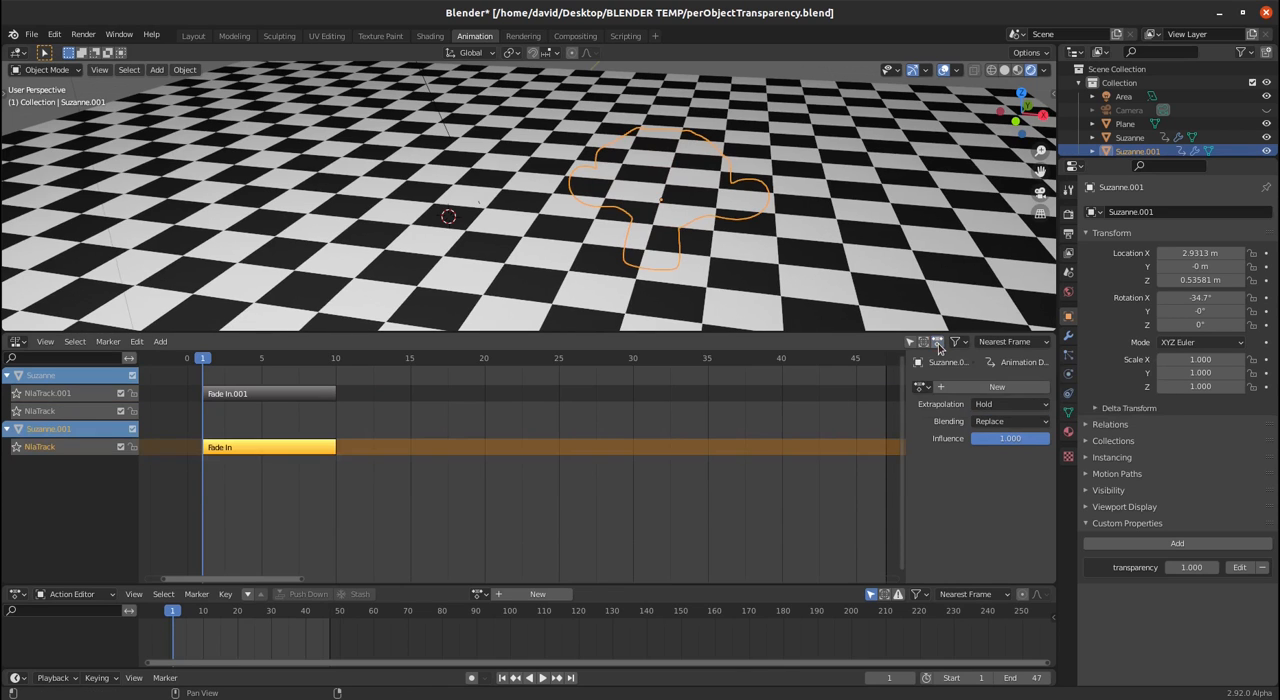
pyautogui.click(54, 409)
pyautogui.press('x')
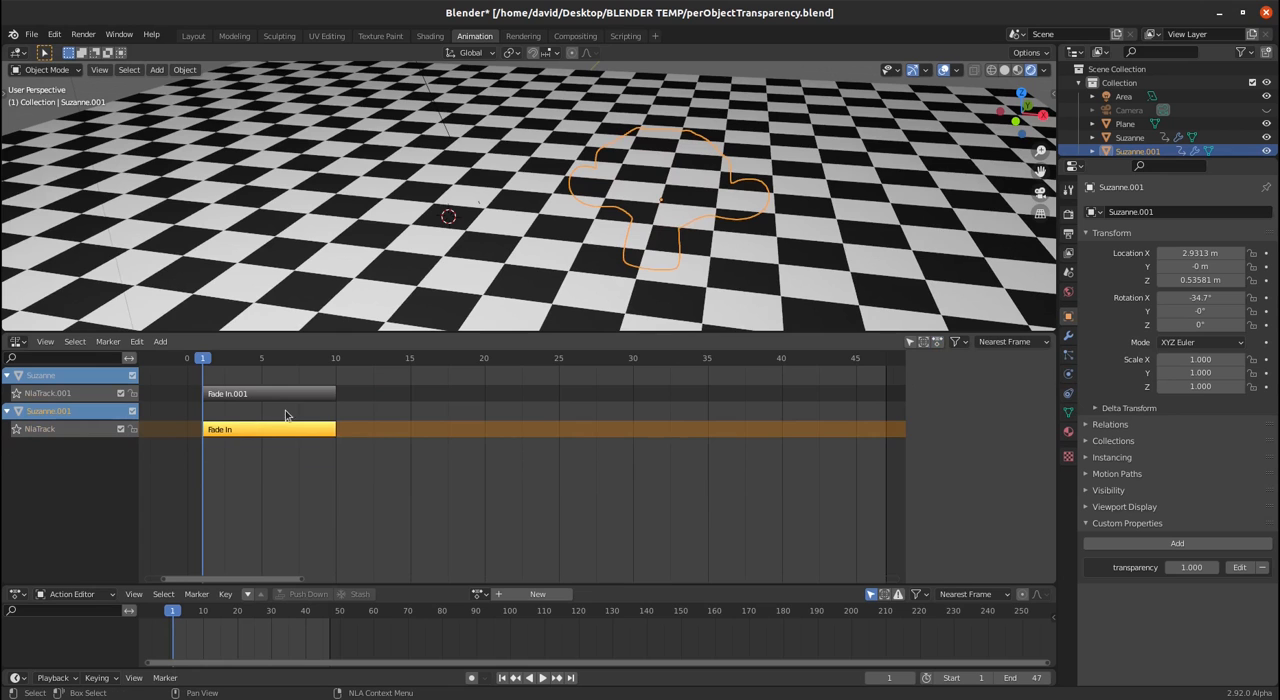
# - Move the duplicate Suzanne's Fade In strip to start at frame 6 and scrub the timeline to frame 21
pyautogui.click(275, 396)
pyautogui.moveTo(203, 364); pyautogui.dragTo(262, 362)
pyautogui.moveTo(245, 429); pyautogui.dragTo(318, 431)
pyautogui.moveTo(263, 361); pyautogui.dragTo(505, 376)
# - Duplicate the original Suzanne's Fade In.001 strip on the same track so the copy starts at frame 22
pyautogui.click(292, 396)
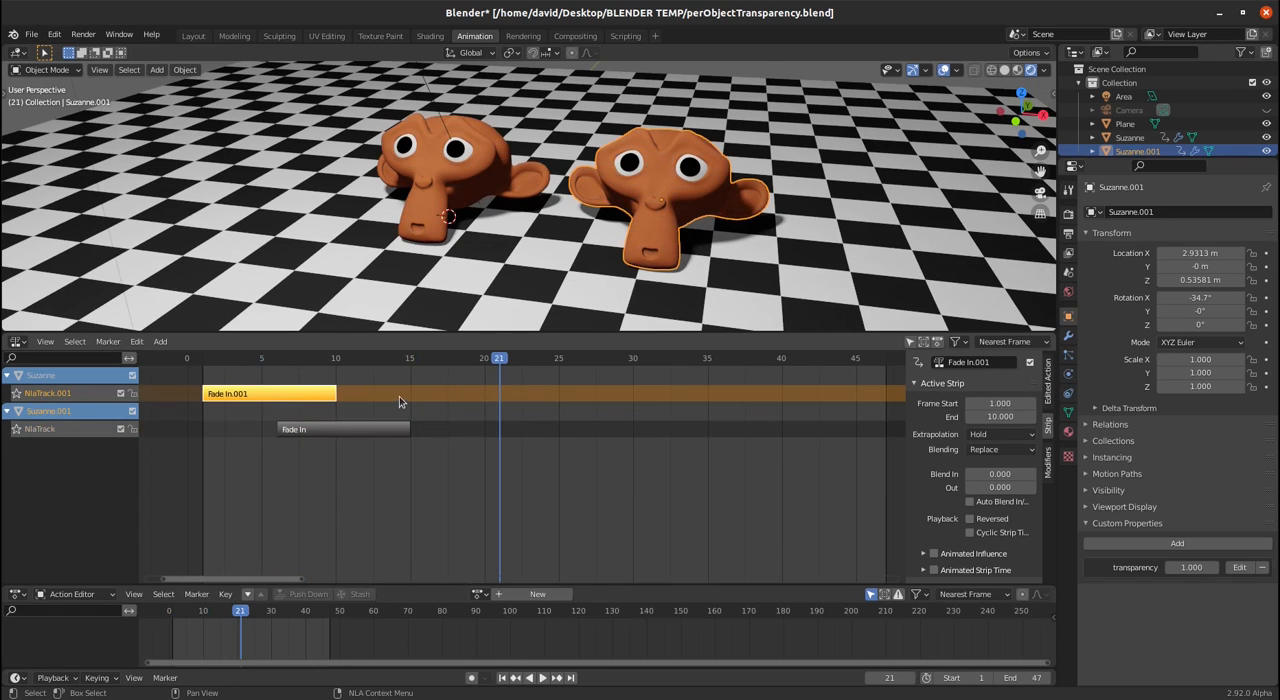
pyautogui.press('g')
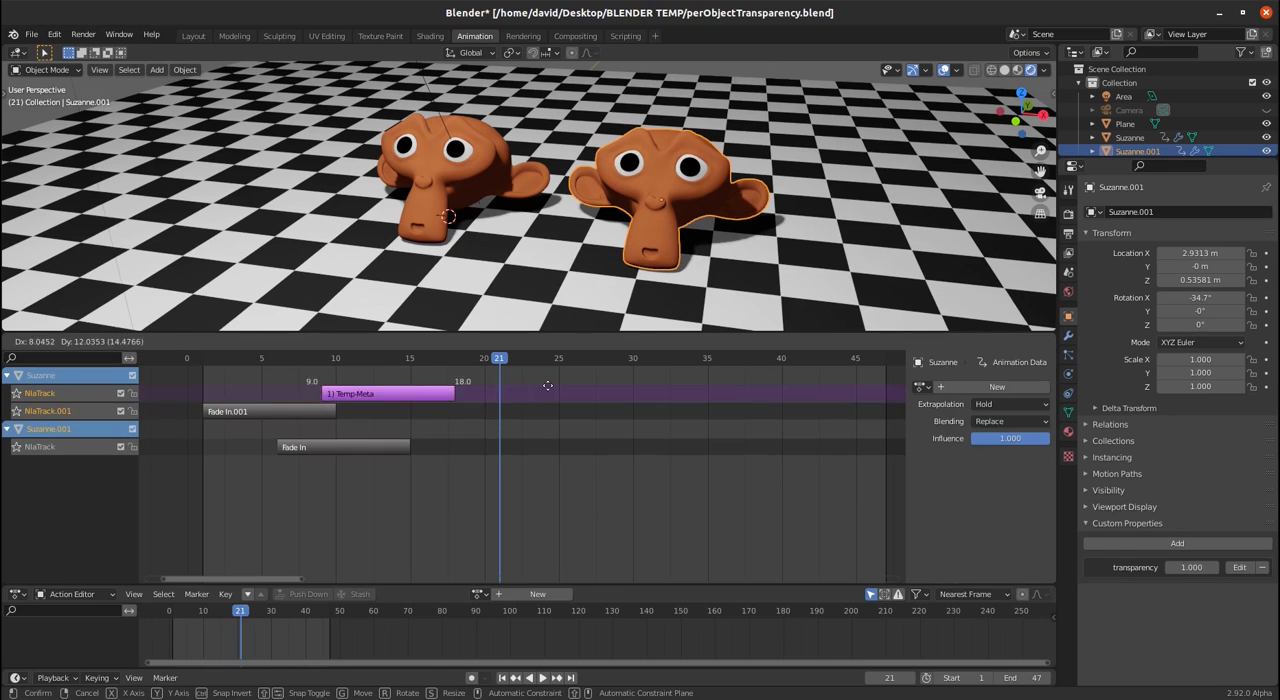
pyautogui.click(710, 413)
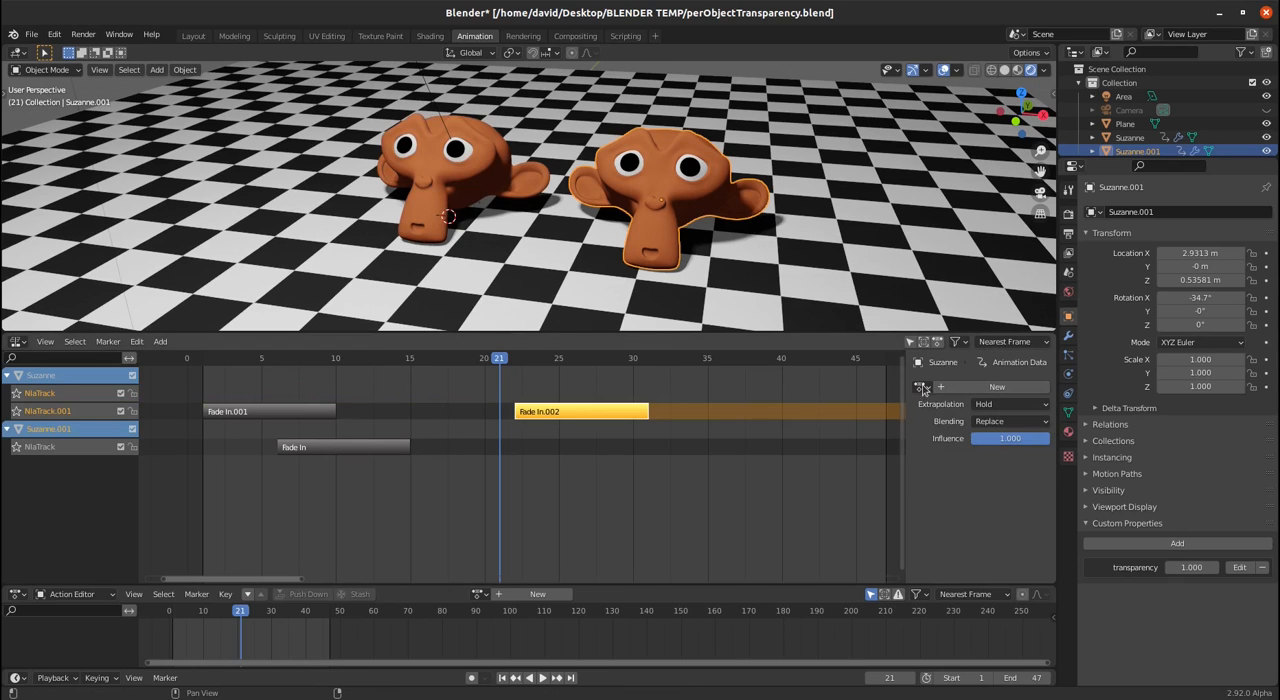
# - Set the original Suzanne's Fade In.002 strip to reversed playback with the Fade In action, scrubbing the timeline to frame 26
pyautogui.click(622, 414)
pyautogui.scroll(-3, 963, 496)
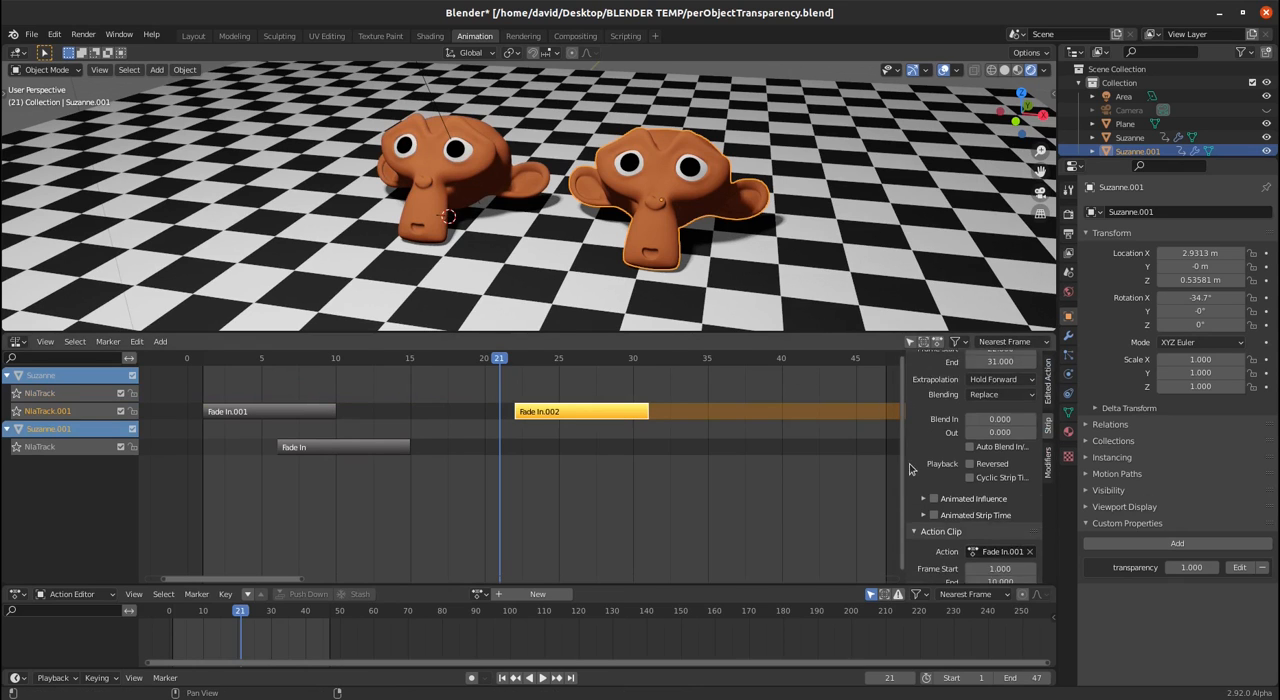
pyautogui.press('space')
pyautogui.press('space')
pyautogui.moveTo(652, 361); pyautogui.dragTo(575, 361)
pyautogui.click(999, 528)
pyautogui.click(1000, 556)
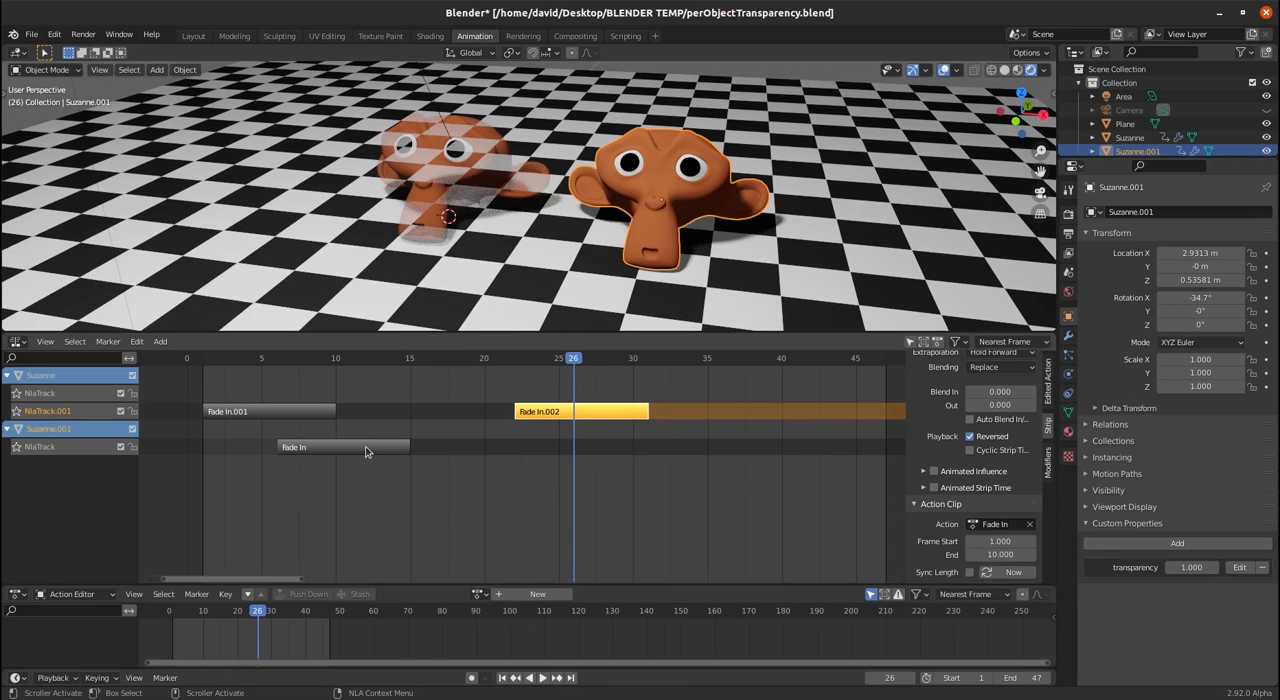
# - Add a reversed Fade In.001 action strip starting at frame 26 on the duplicate Suzanne's track and scrub the timeline back to frame 2
pyautogui.click(541, 460)
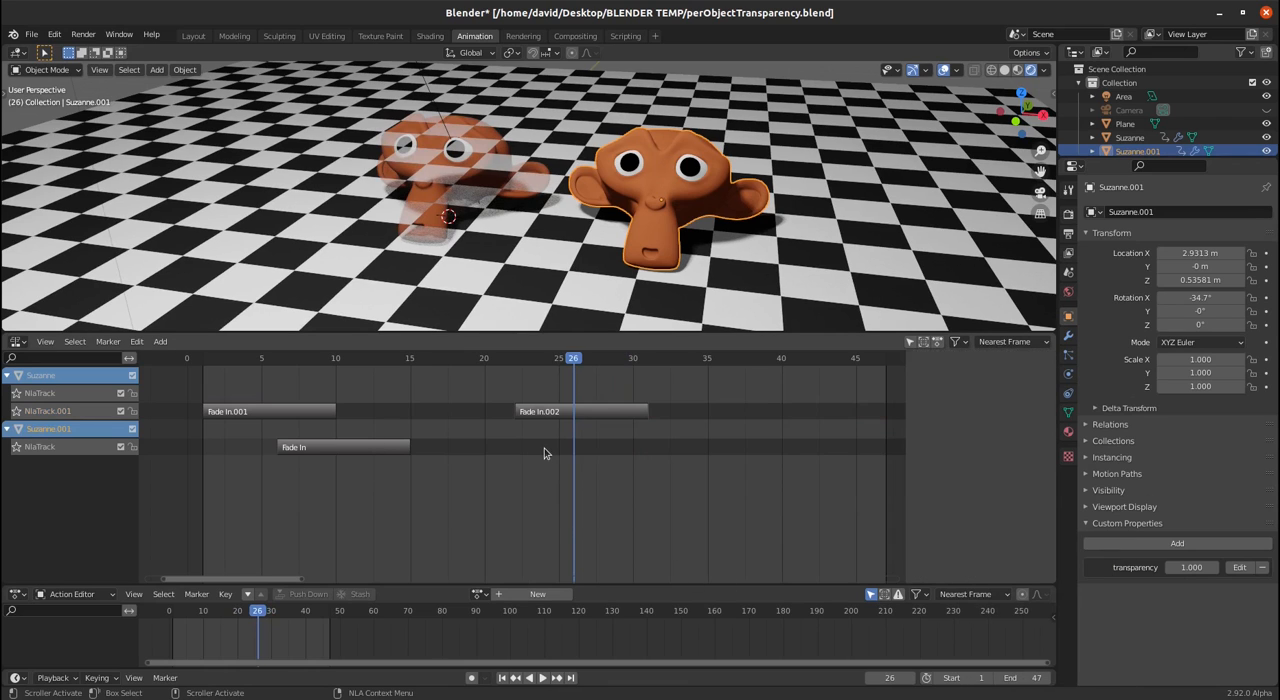
pyautogui.click(40, 447)
pyautogui.hotkey('shift', 'a')
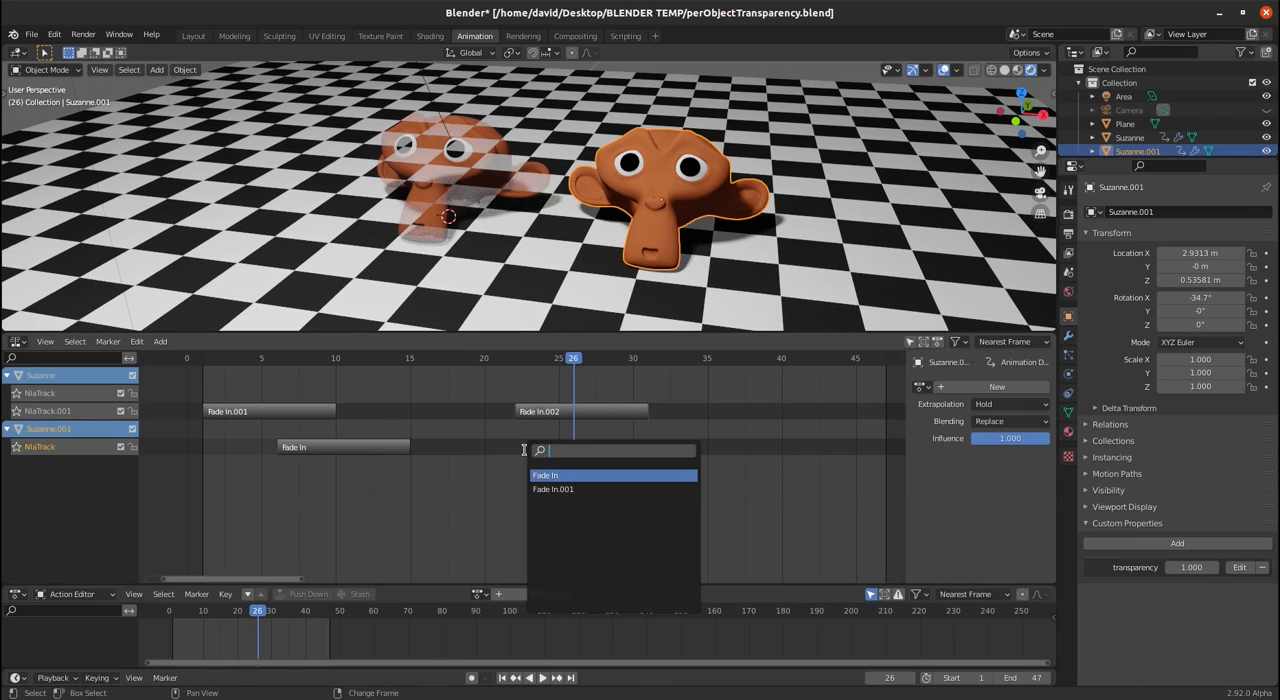
pyautogui.click(566, 488)
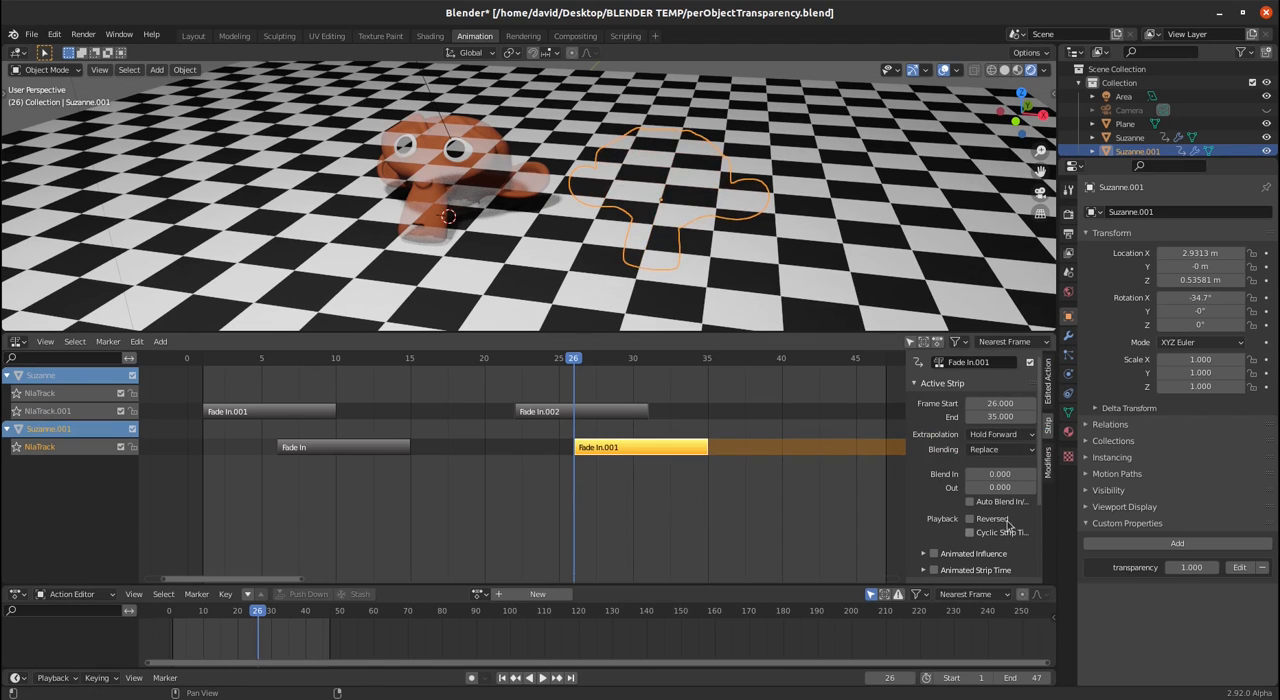
pyautogui.click(968, 519)
pyautogui.moveTo(566, 364); pyautogui.dragTo(216, 390)
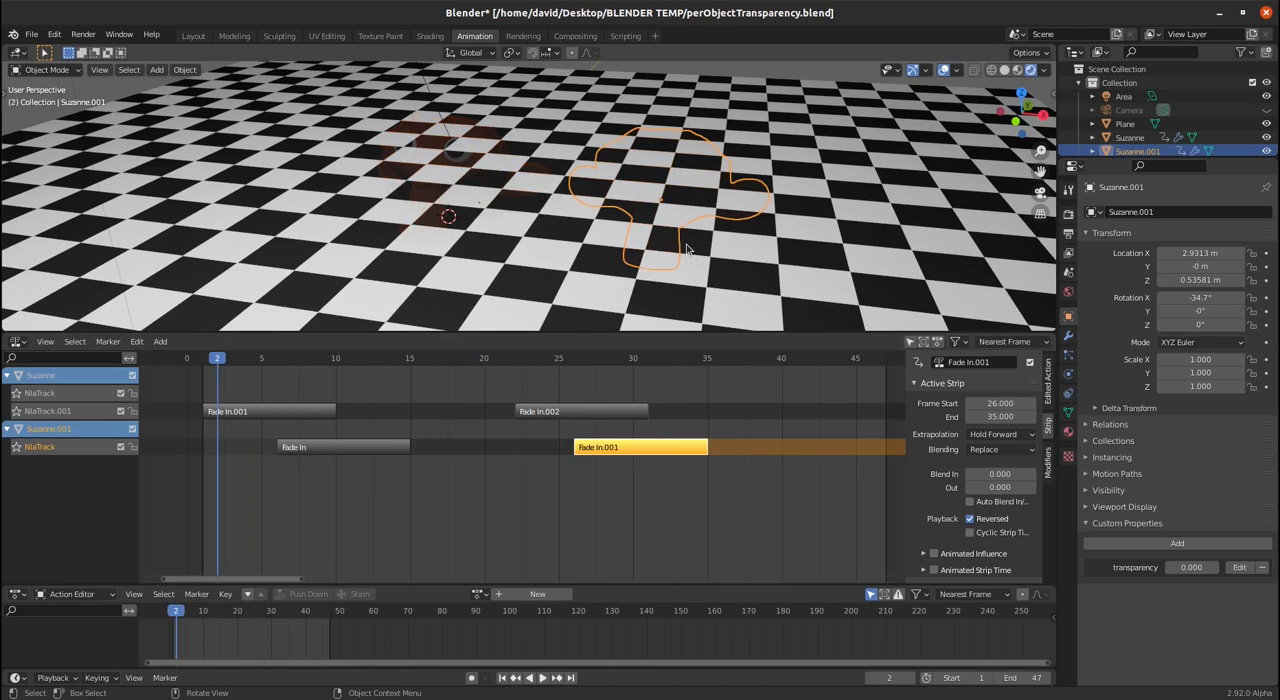